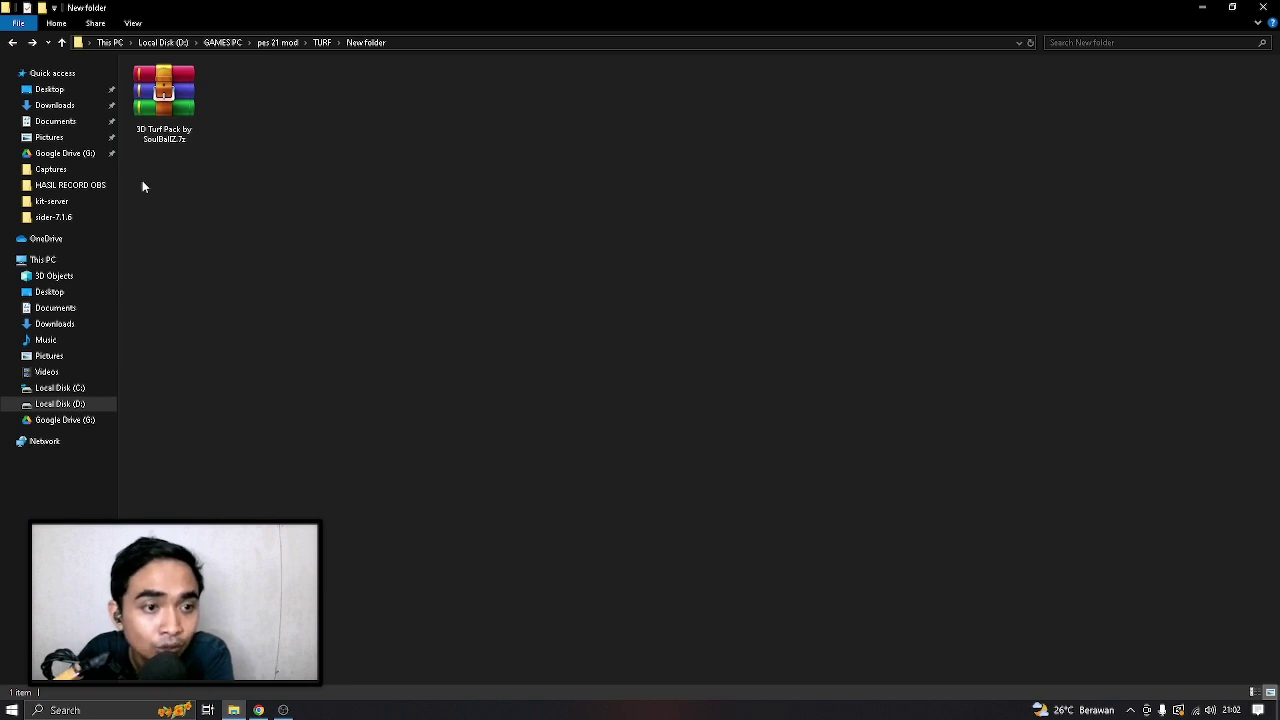
right_click(514, 162)
click(549, 236)
right_click(432, 204)
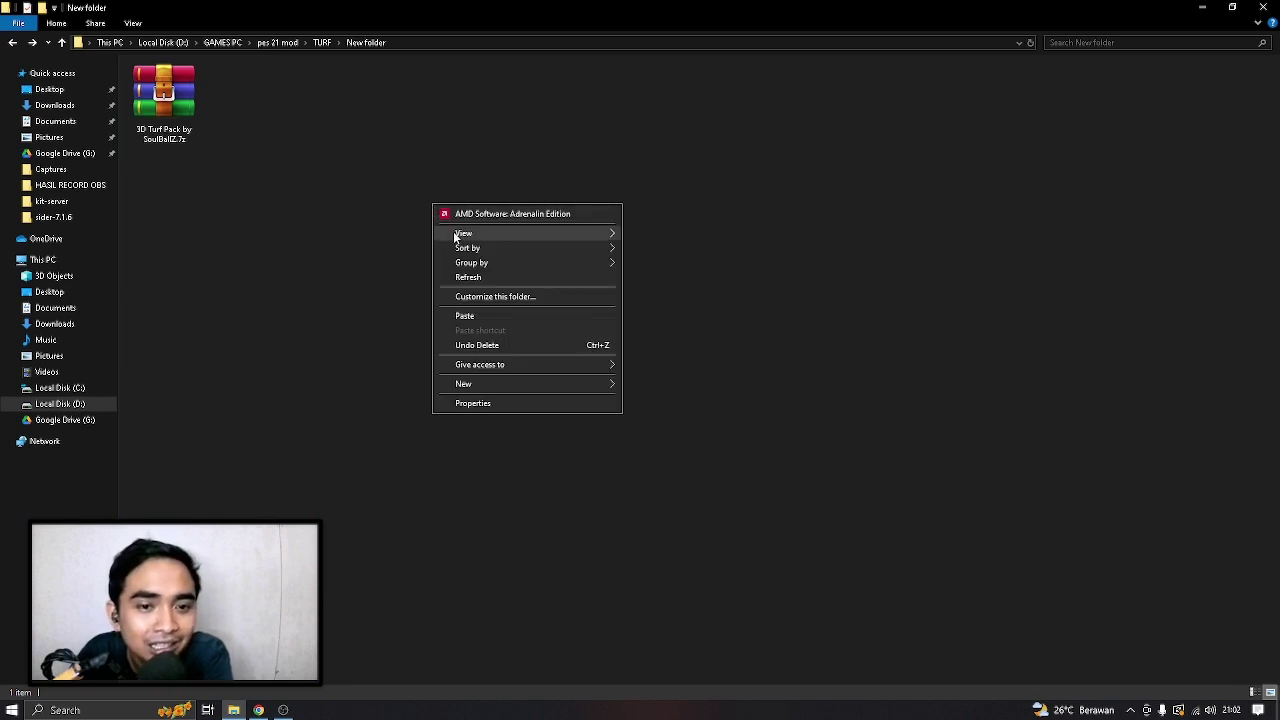
click(468, 278)
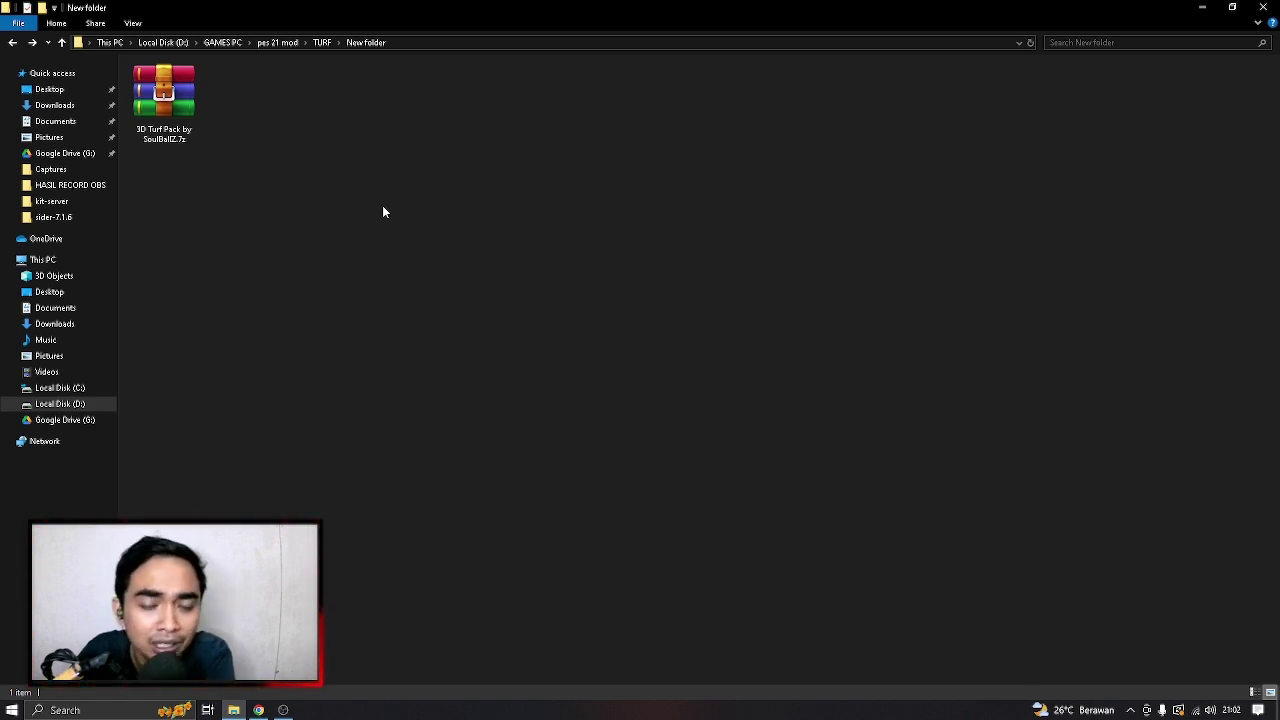
right_click(382, 212)
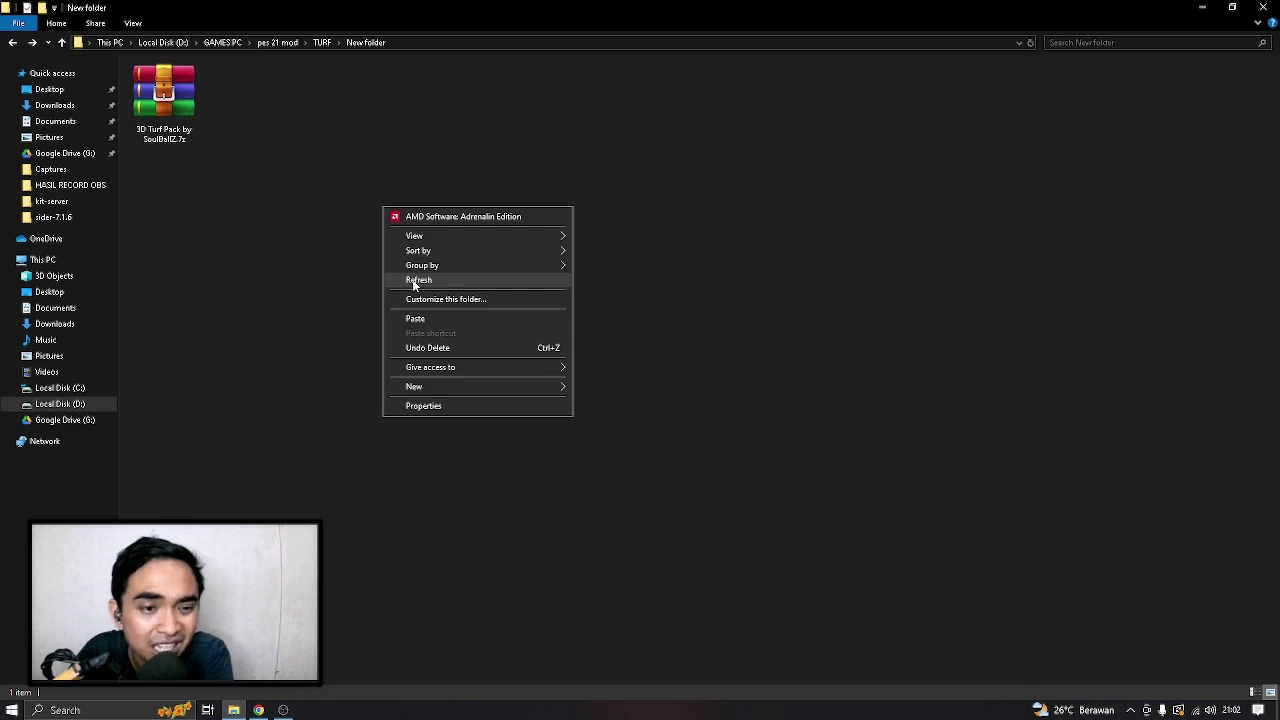
click(414, 279)
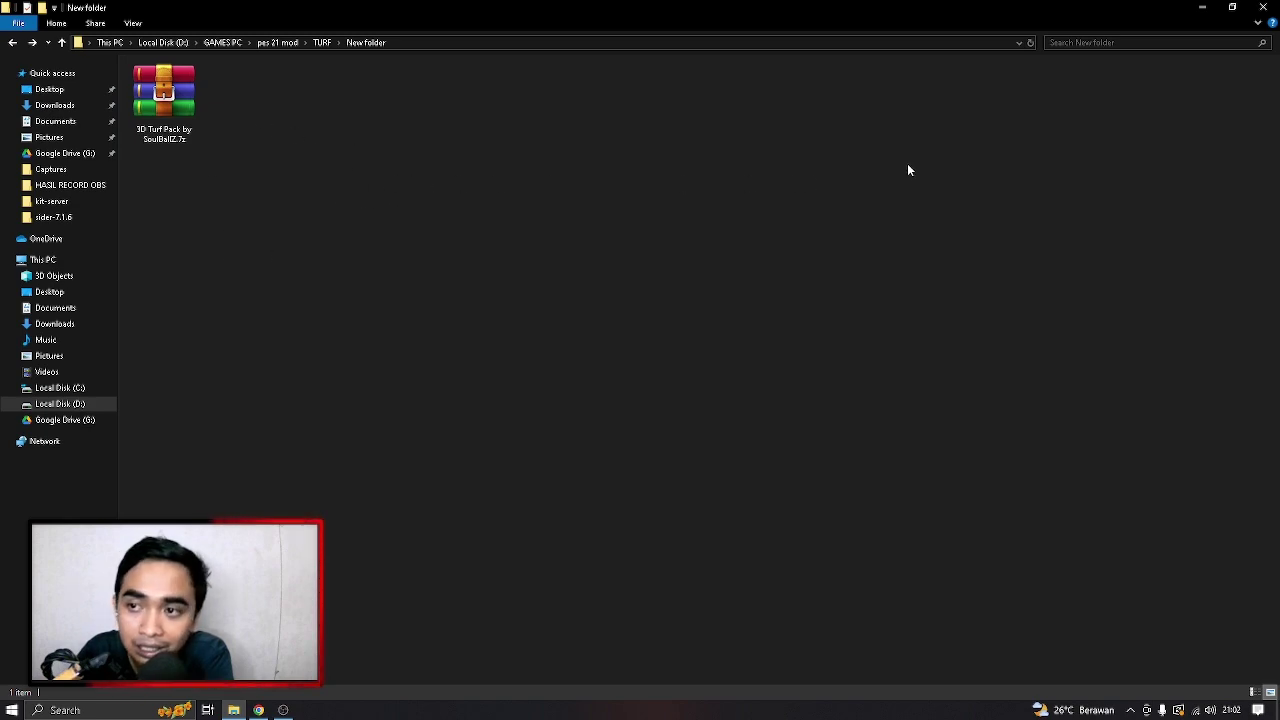
Check the general properties of the 3D Turf Pack by SoulBallZ.7z archive and close them
click(165, 100)
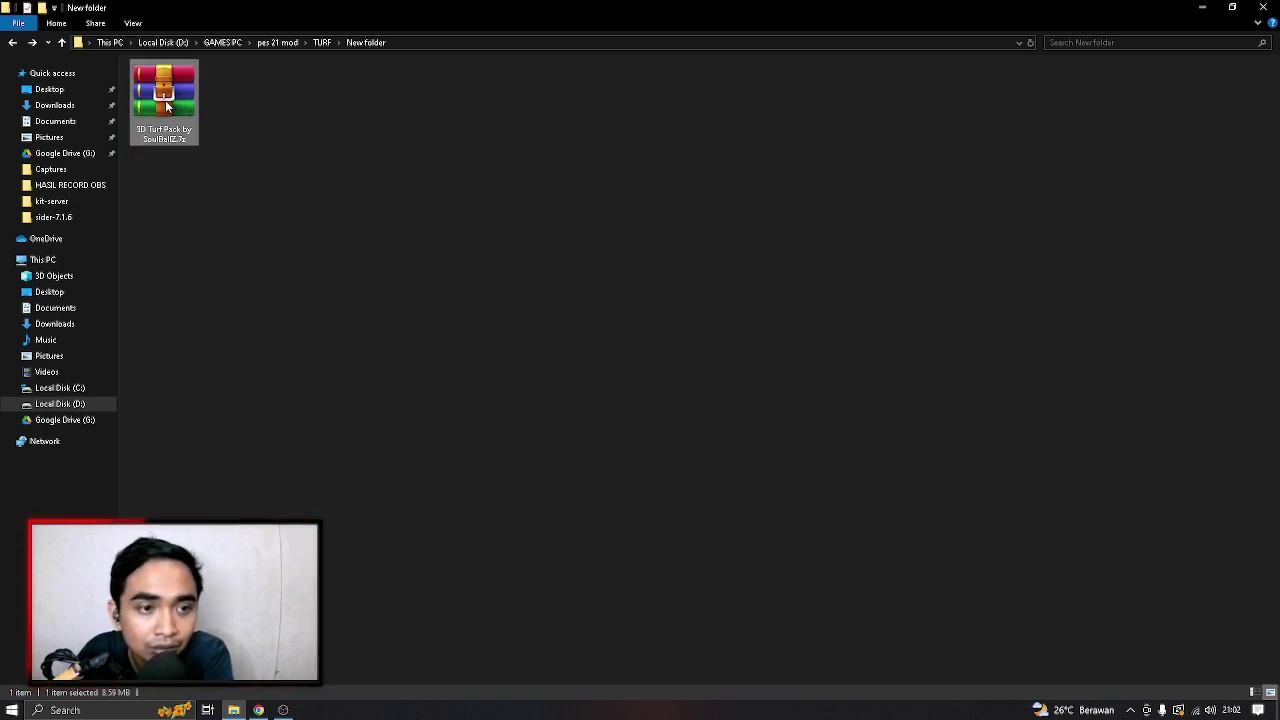
right_click(165, 100)
click(228, 336)
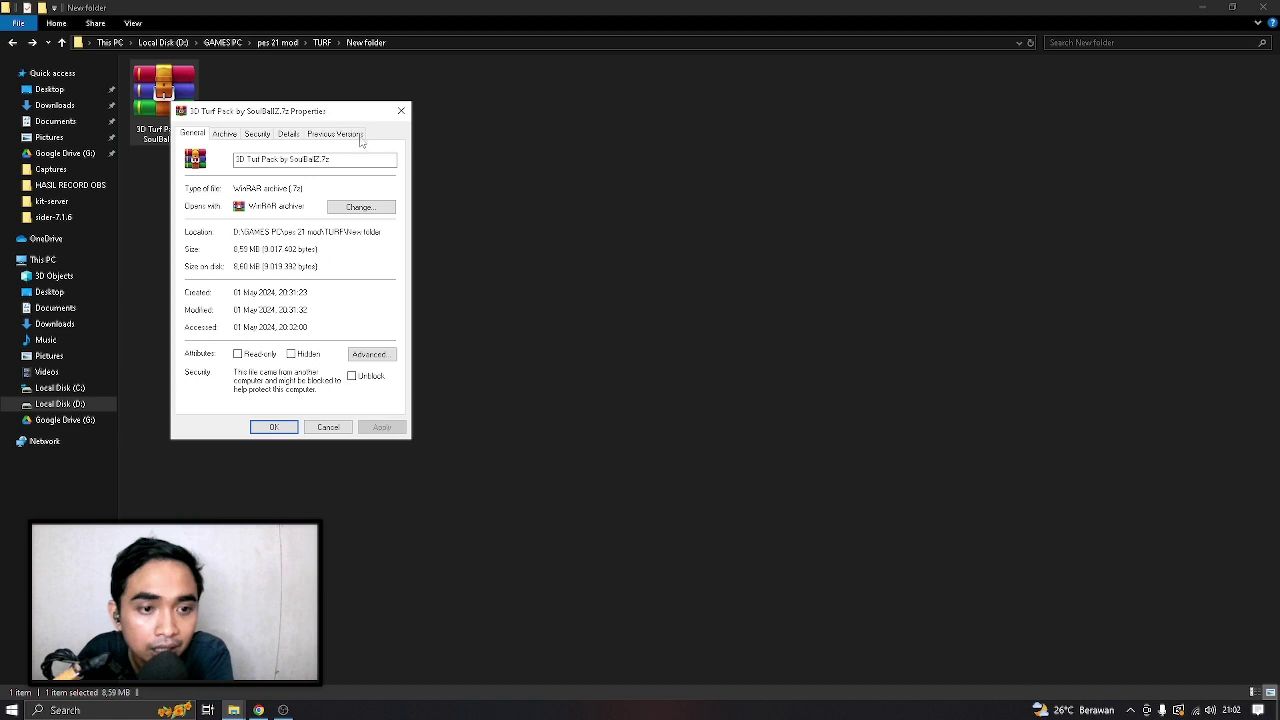
click(400, 111)
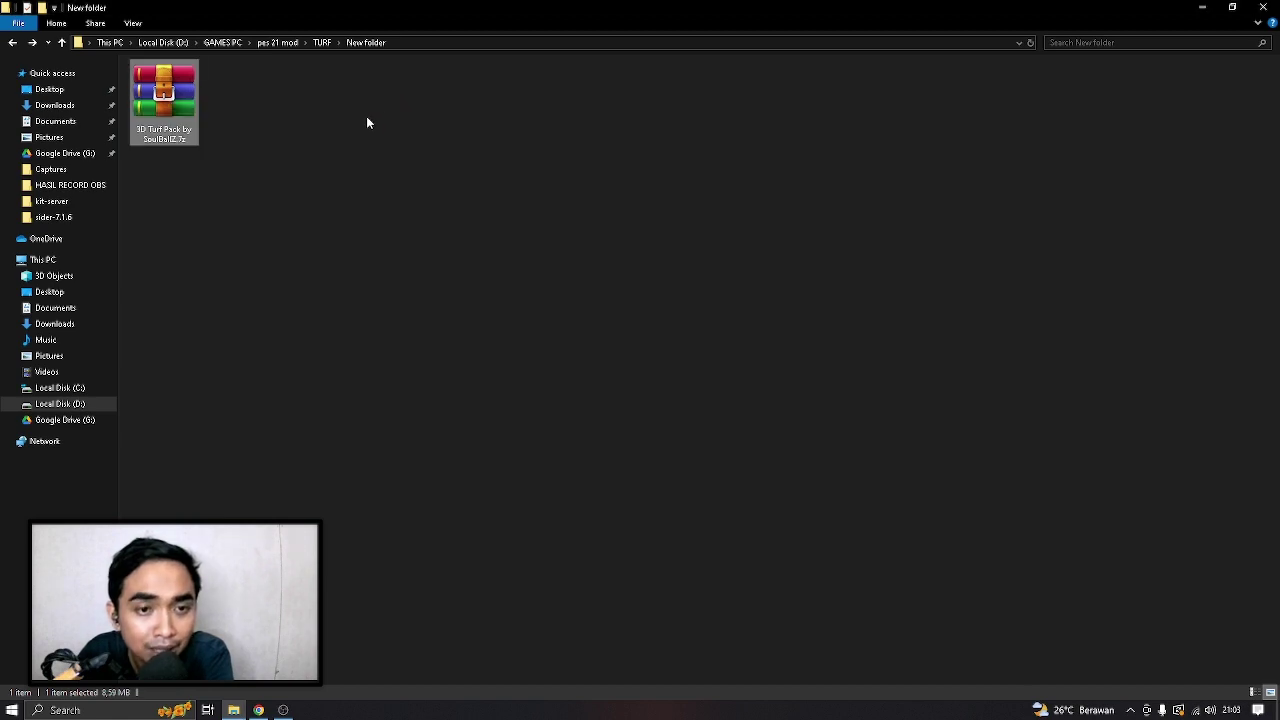
Extract the 3D Turf Pack by SoulBallZ.7z archive into the current folder and open the extracted folder
right_click(136, 111)
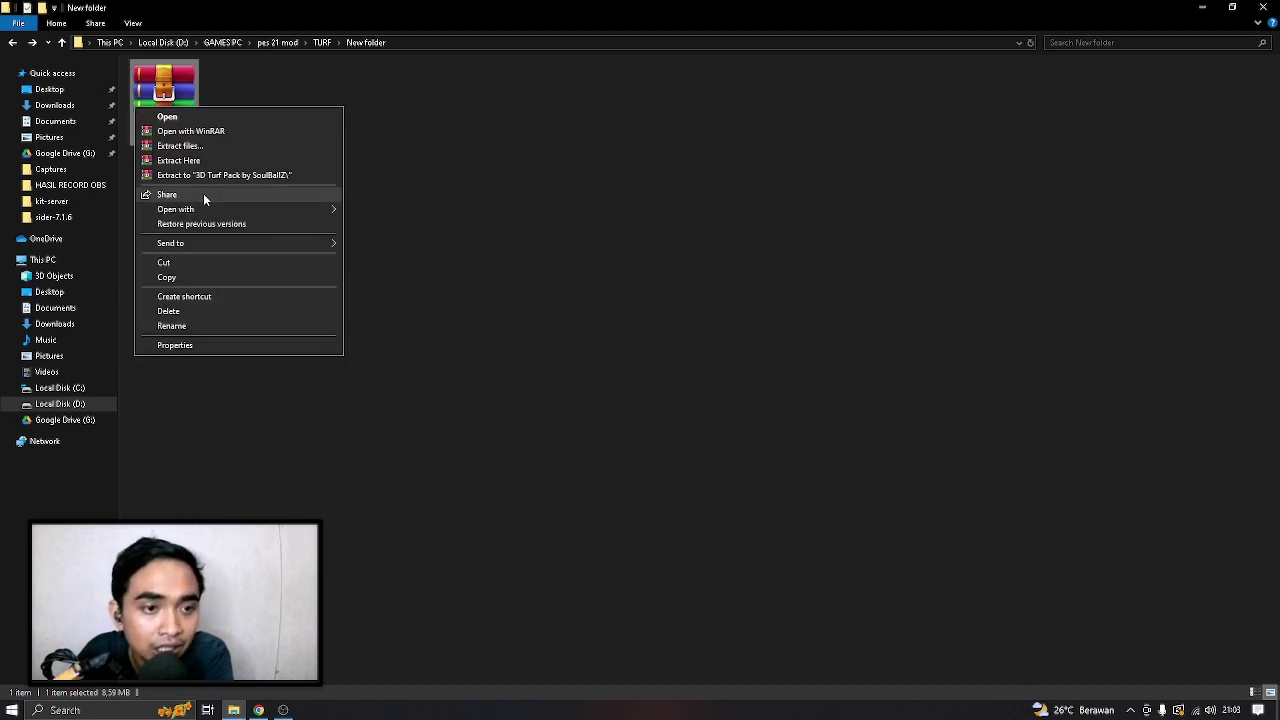
click(194, 158)
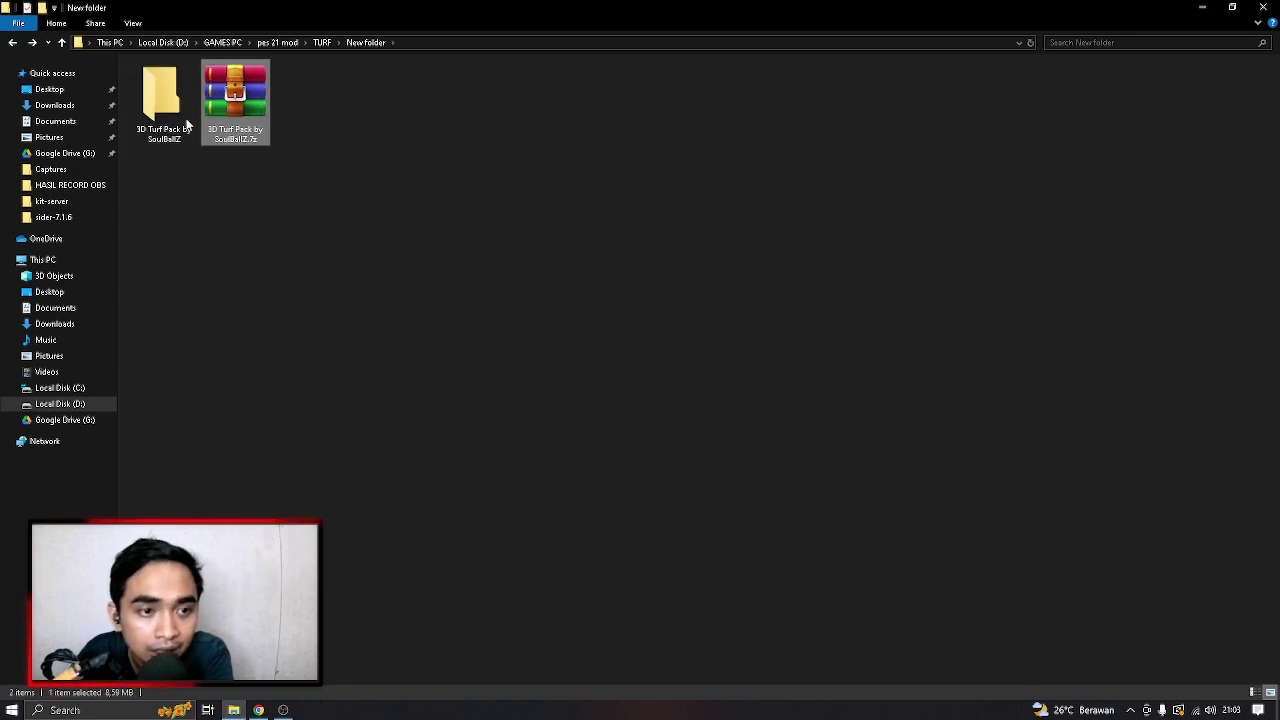
double_click(188, 108)
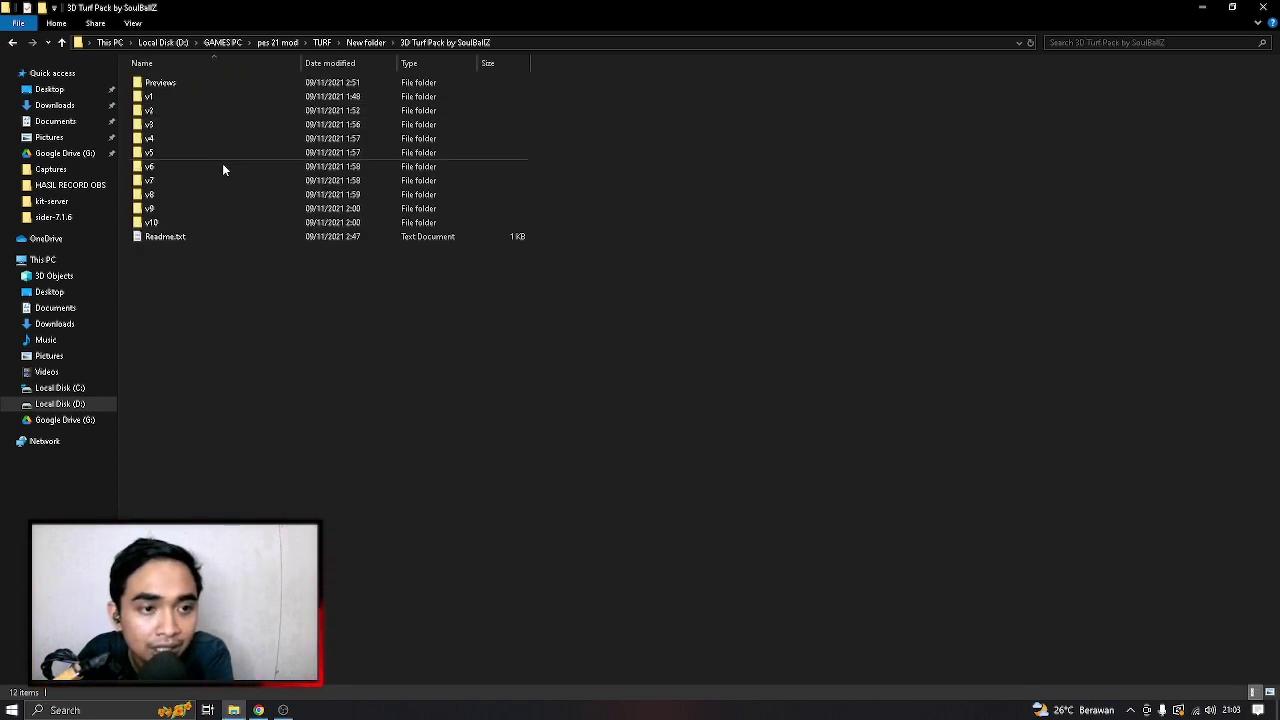
View Preview.jpg in the Previews folder to compare turf versions v1 to v10, and close the image
click(191, 82)
double_click(191, 82)
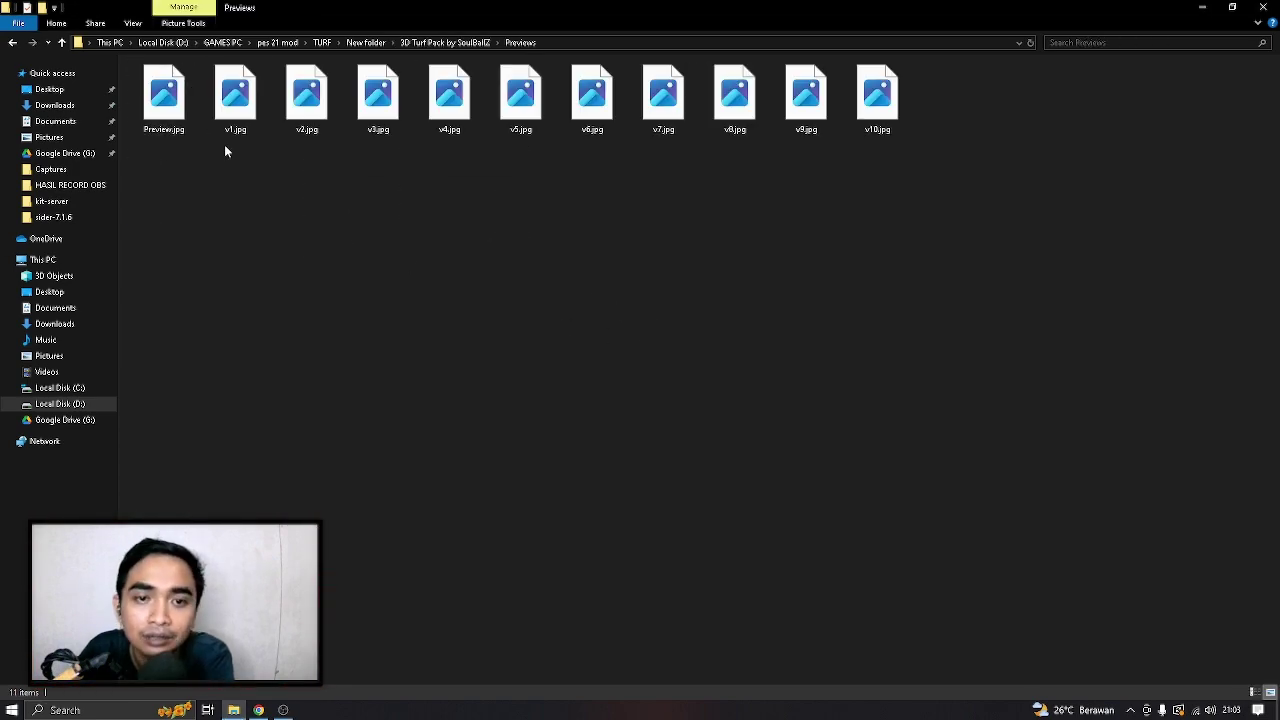
double_click(176, 108)
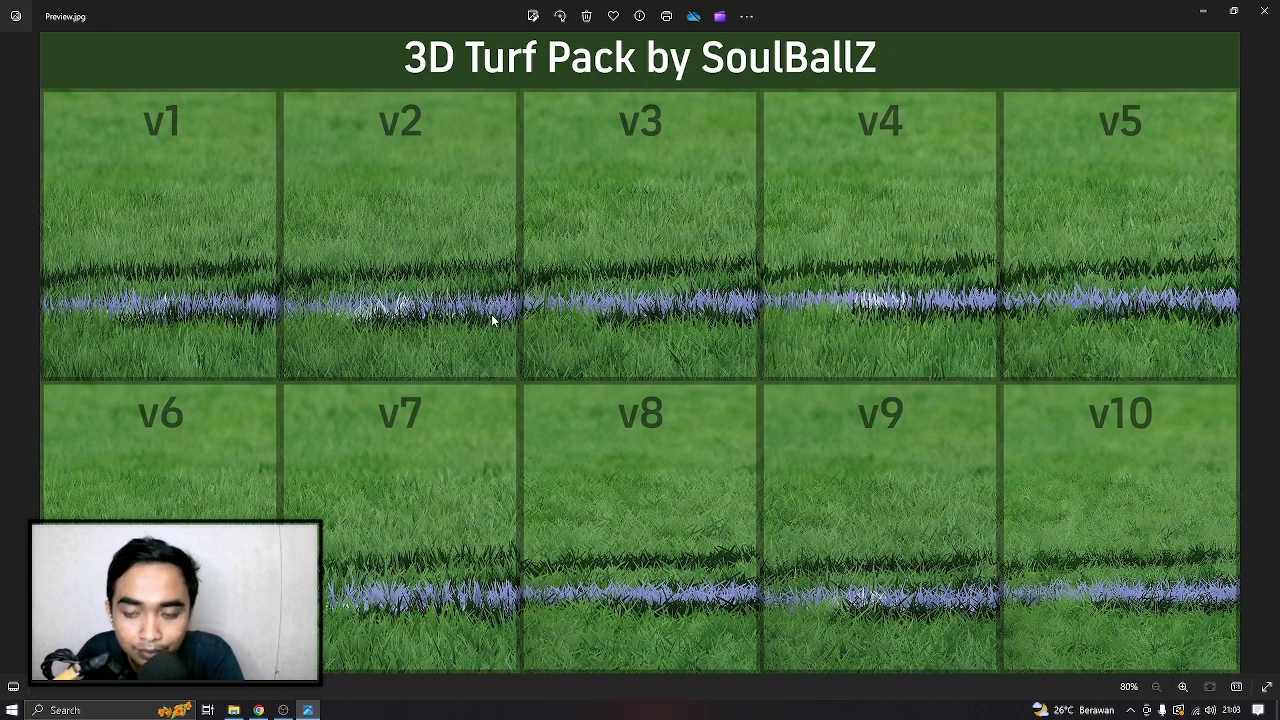
key(alt+F4)
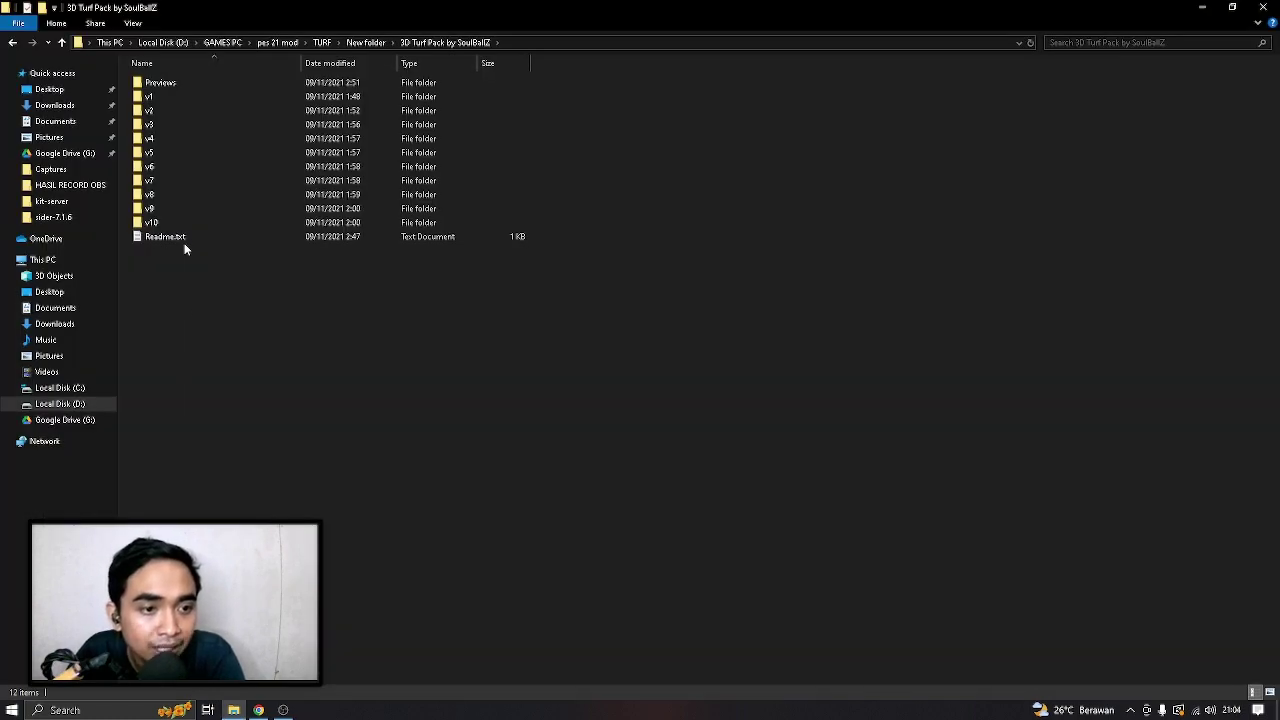
Cut the 3D Turf folder from the turf pack's v9 folder
double_click(168, 210)
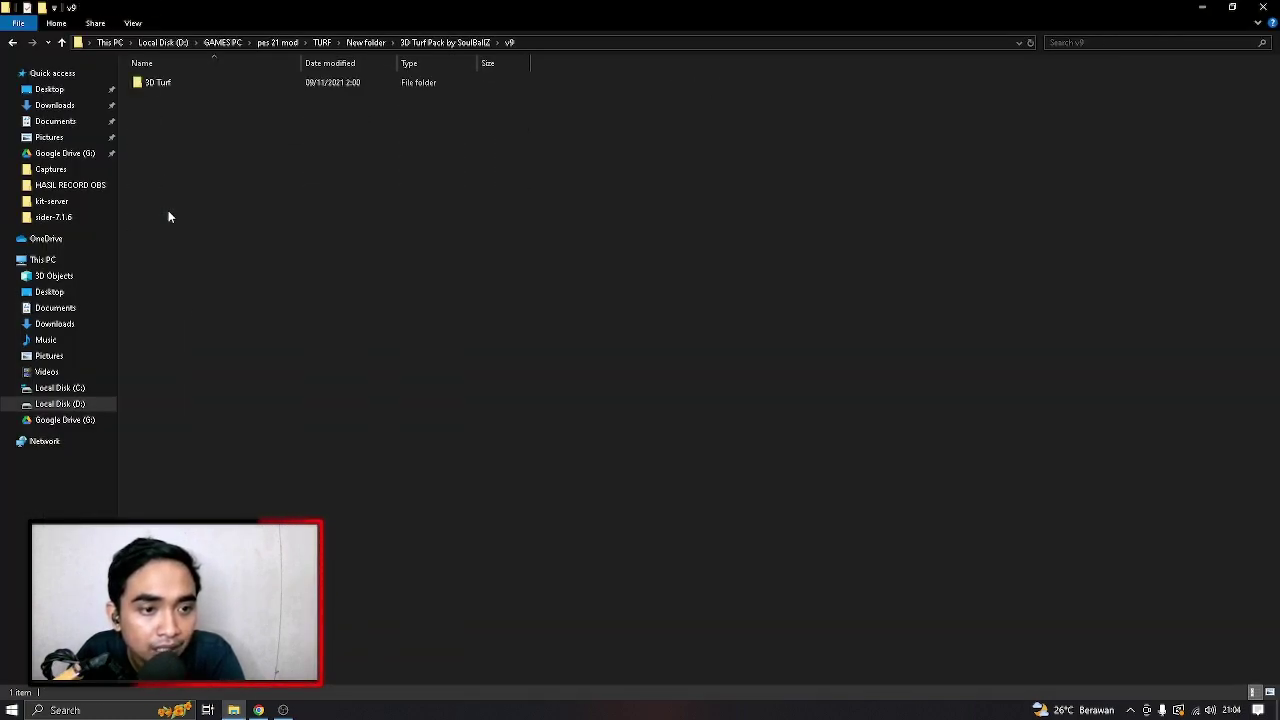
right_click(183, 80)
click(235, 300)
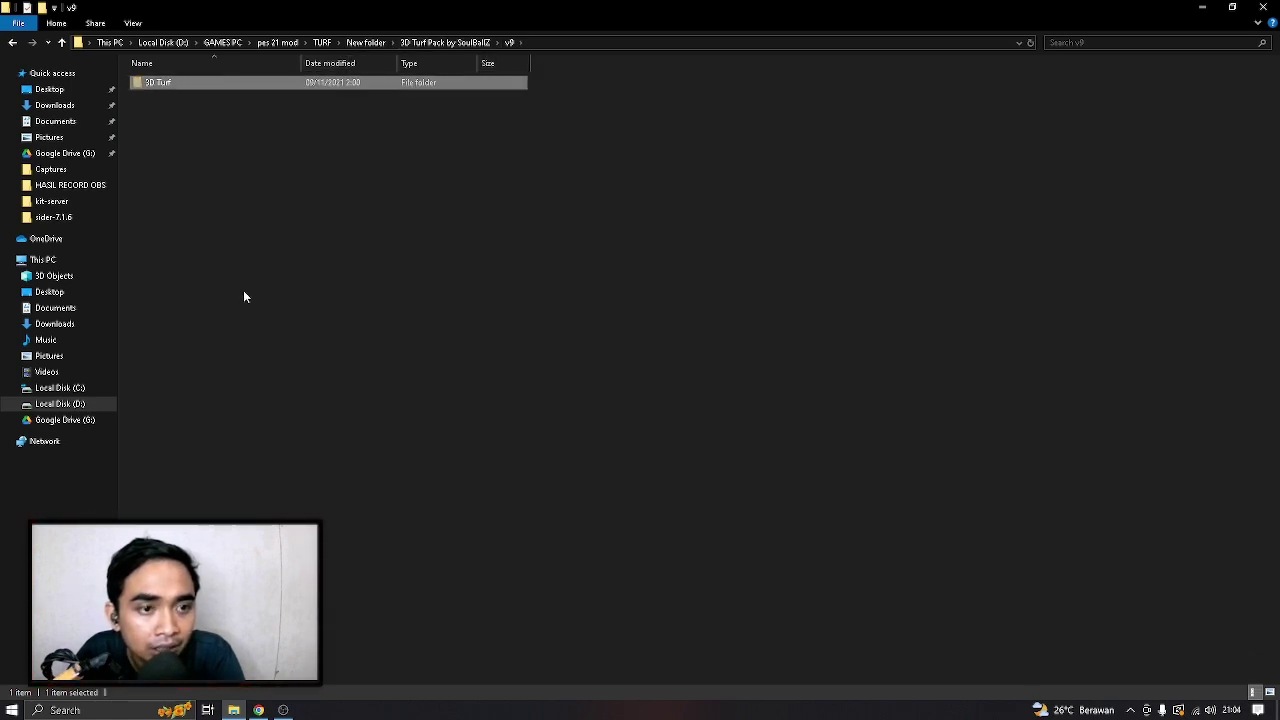
Open the sider-7.1.6 folder of eFootball PES 2021 and place its window beside the v9 folder window
click(1232, 7)
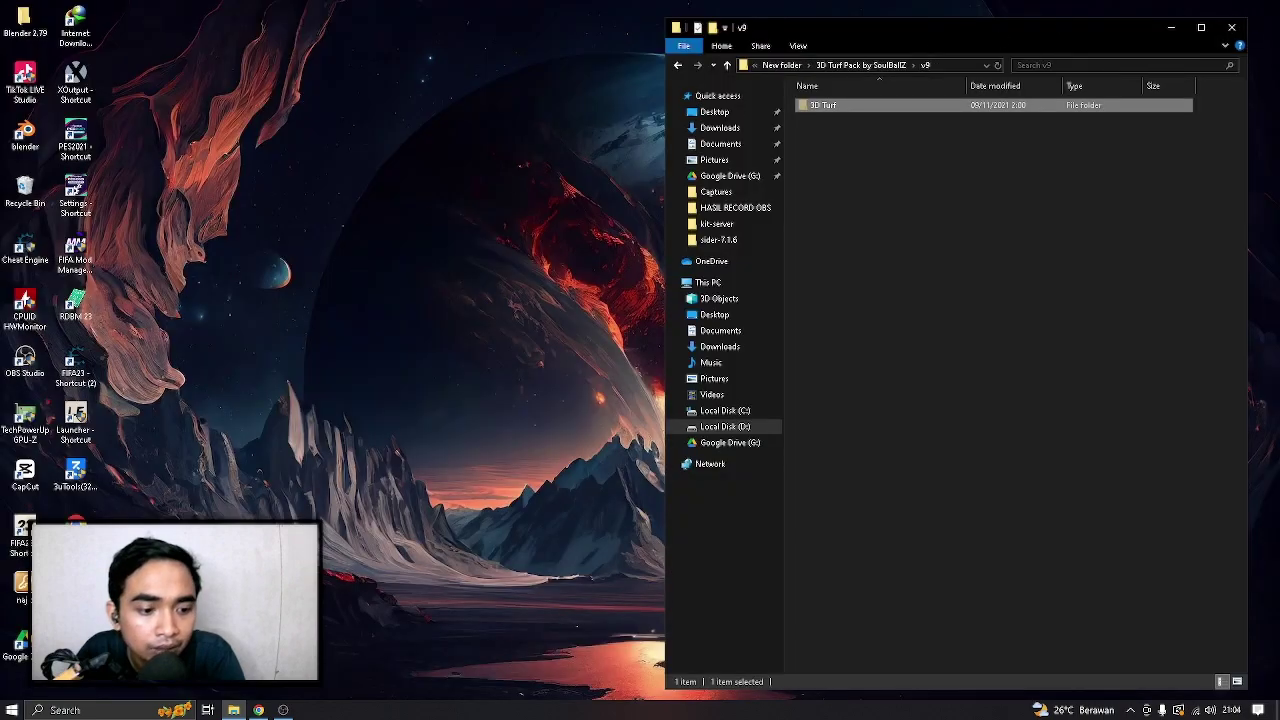
right_click(90, 350)
click(160, 373)
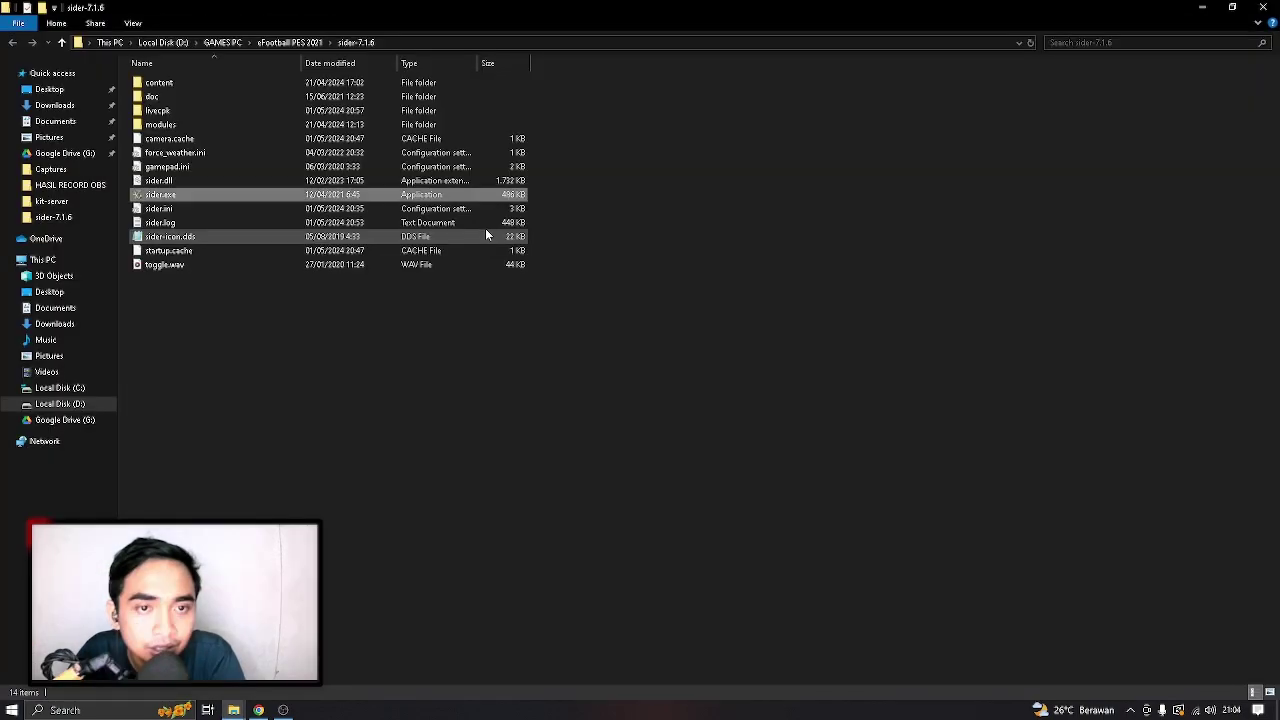
click(1232, 7)
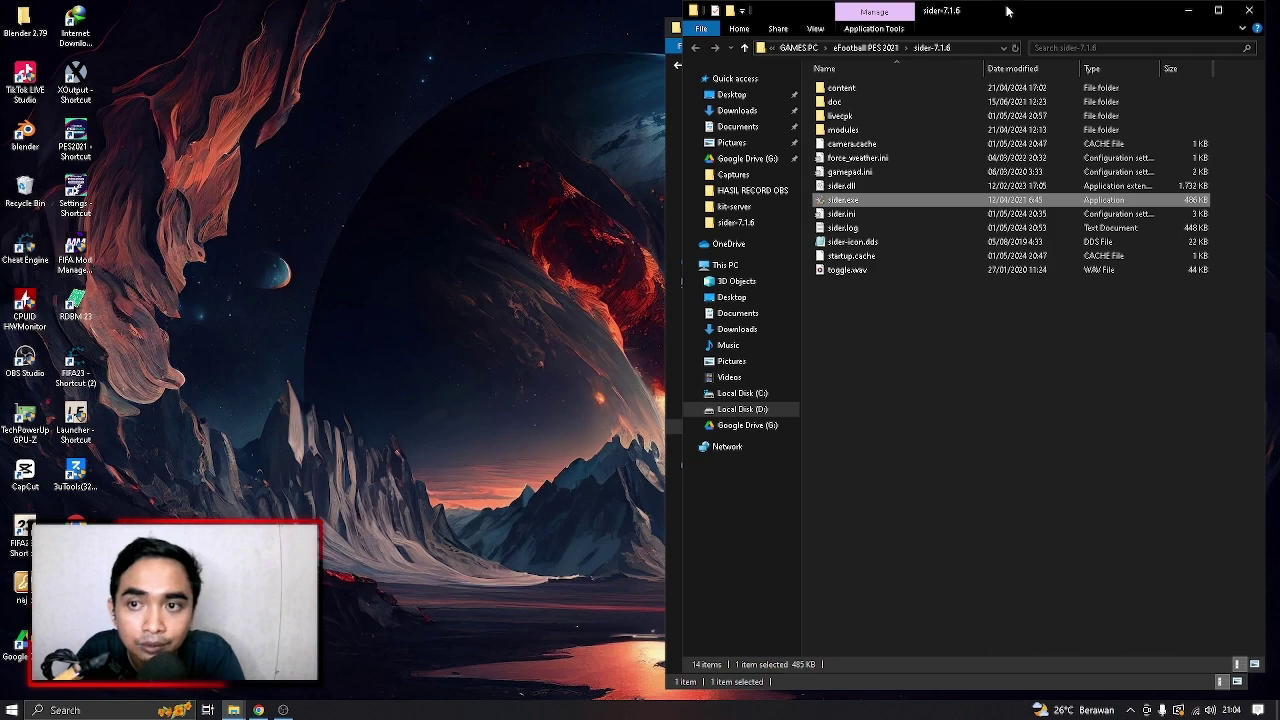
drag(1008, 10, 411, 62)
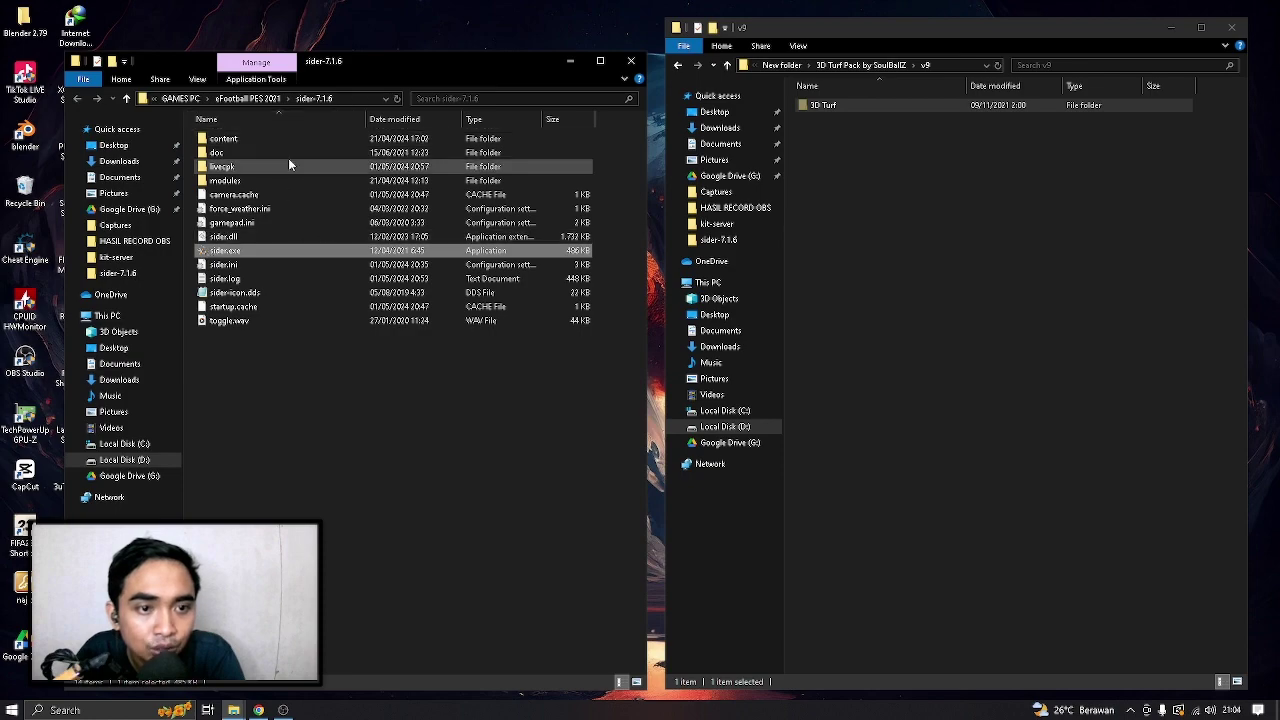
Paste the cut 3D Turf folder into the livecpk folder of sider-7.1.6
double_click(236, 172)
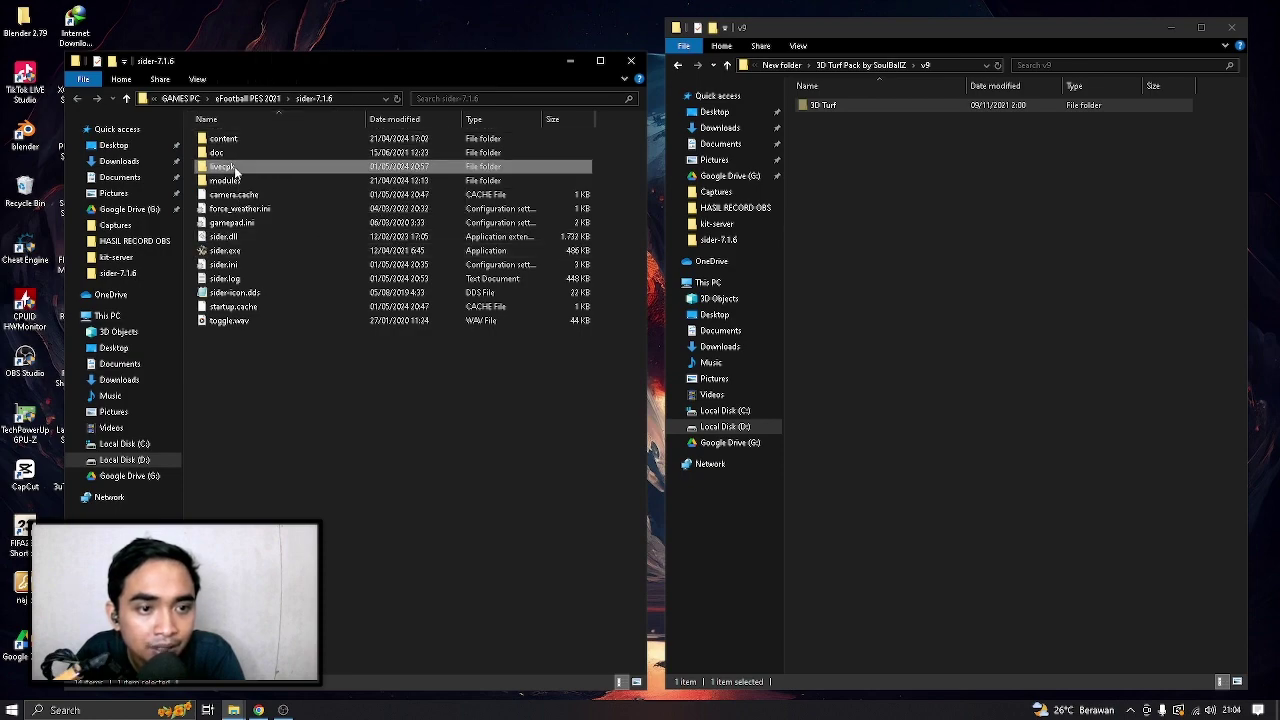
right_click(242, 227)
click(275, 341)
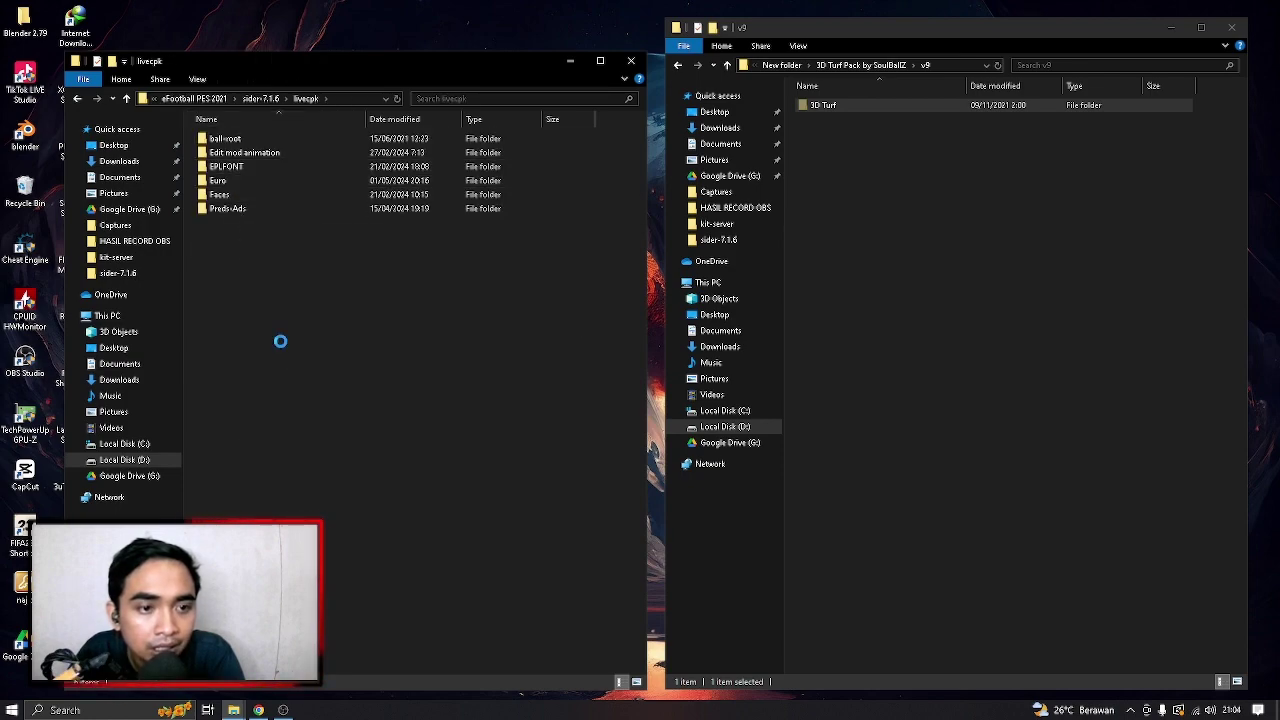
right_click(276, 288)
click(311, 359)
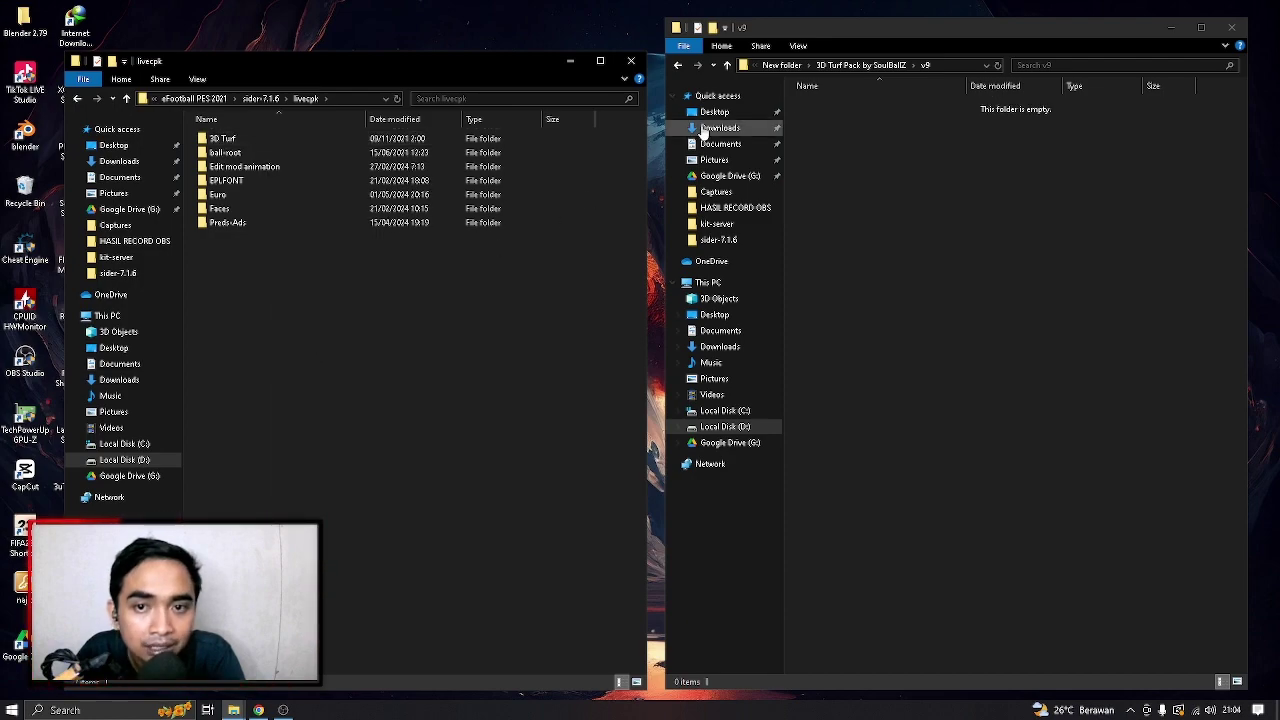
Copy the line cpk.root = ".\livecpk\3D Turf" from the turf pack's Readme.txt and close the file
click(860, 65)
click(850, 260)
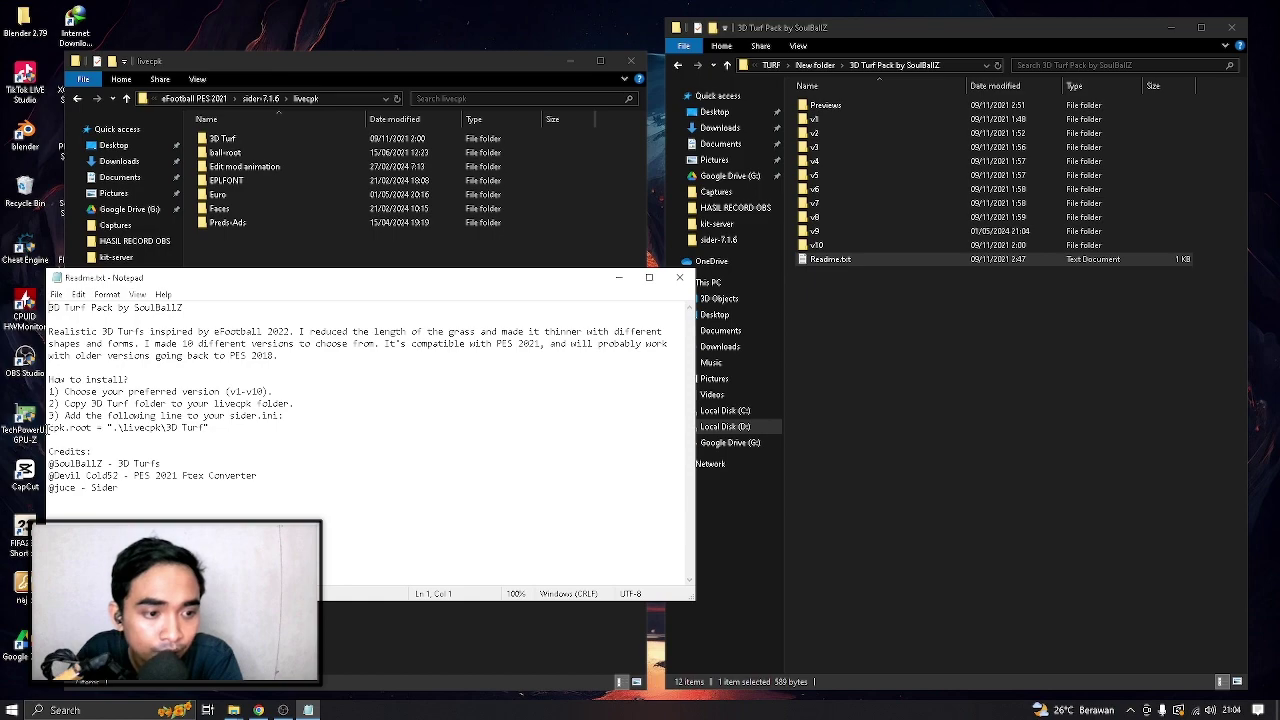
drag(46, 428, 210, 428)
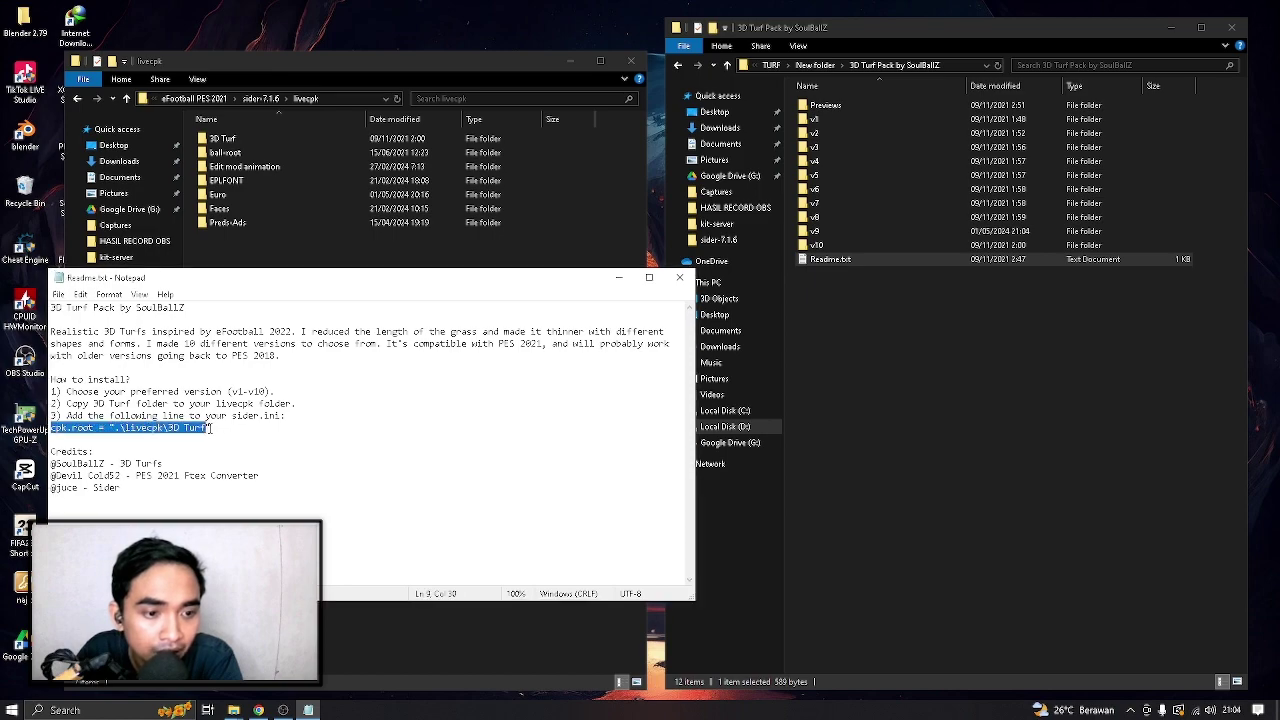
right_click(198, 428)
click(250, 474)
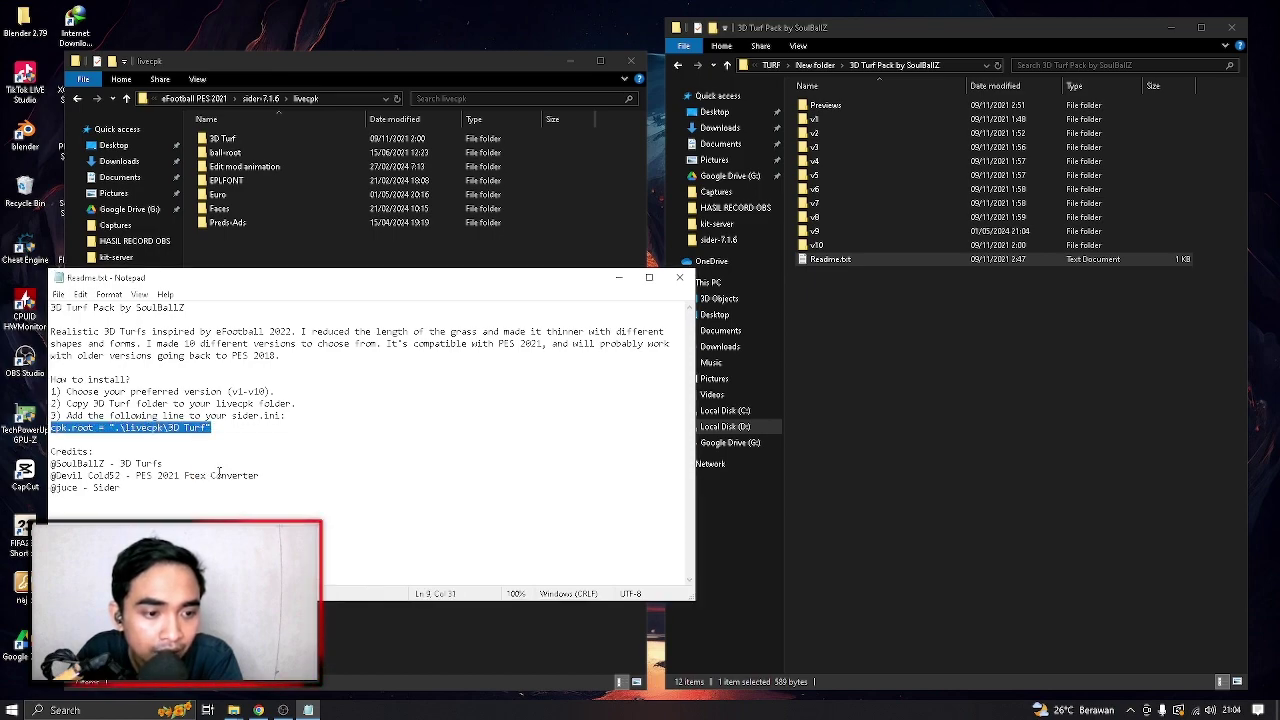
click(680, 277)
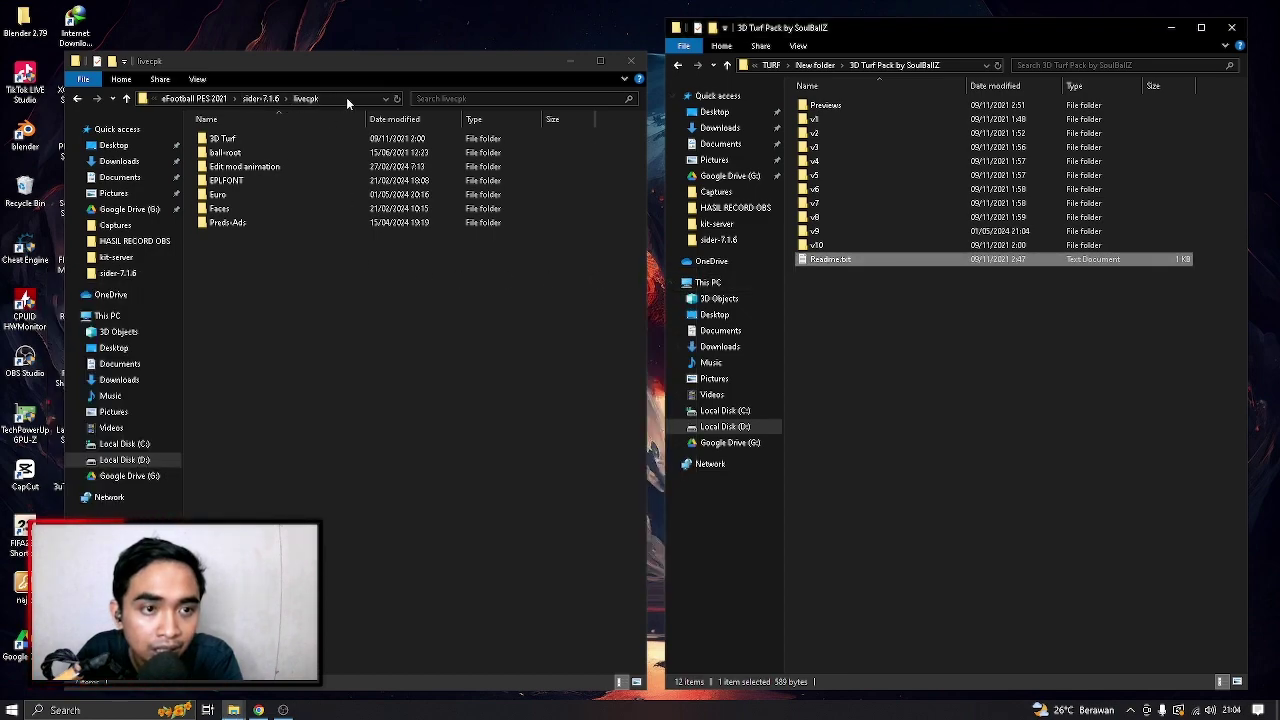
Open sider.ini in the sider-7.1.6 folder and paste the copied line over the first cpk.root entry
click(358, 61)
click(265, 98)
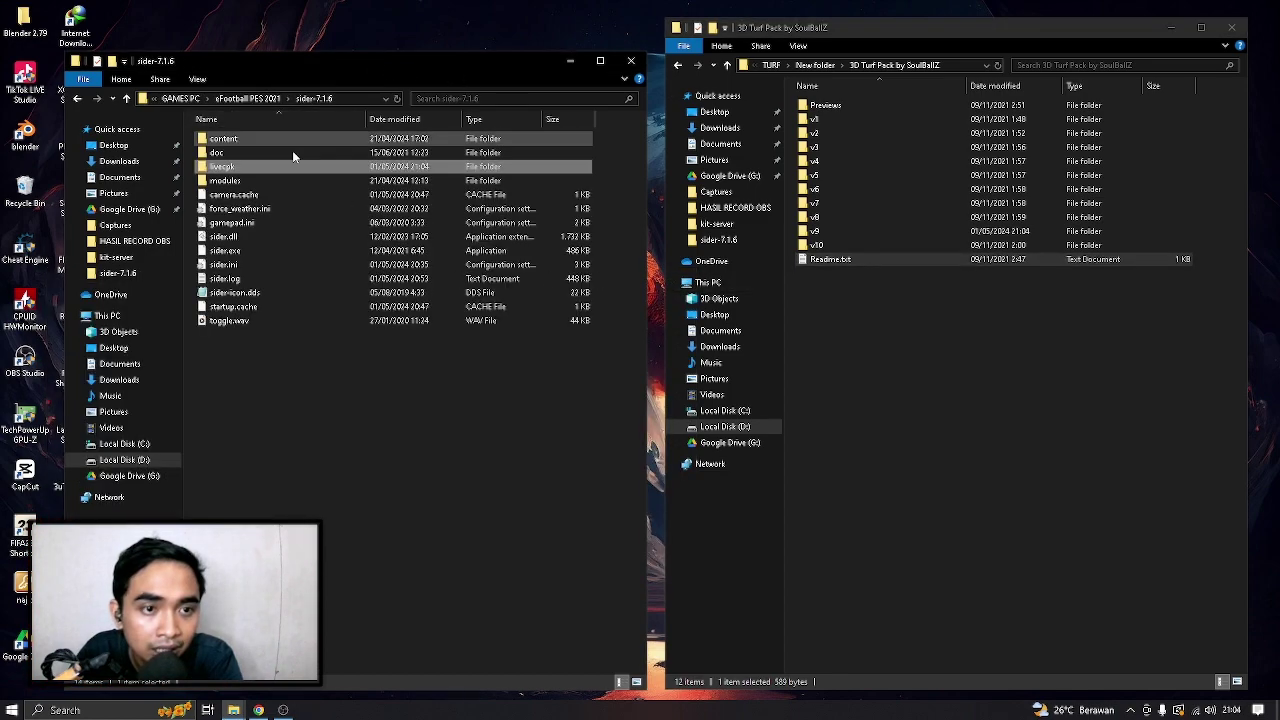
double_click(242, 267)
scroll(211, 404, down, 7)
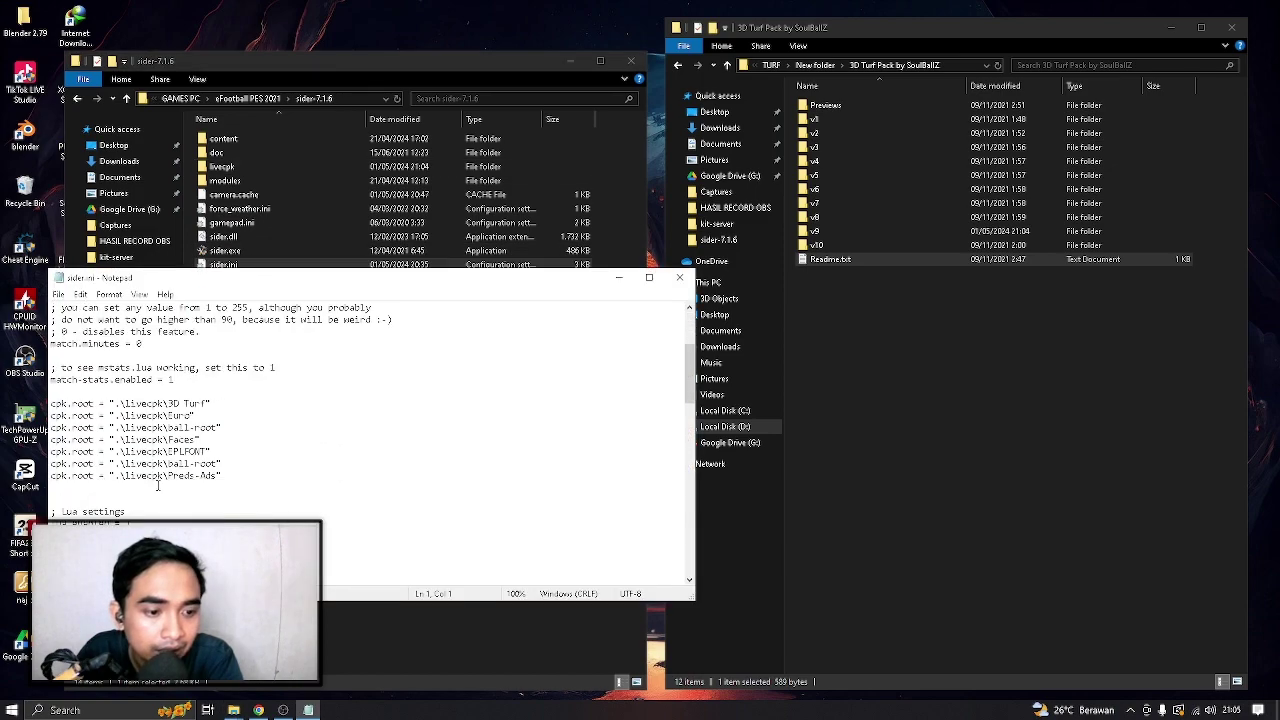
drag(211, 404, 51, 402)
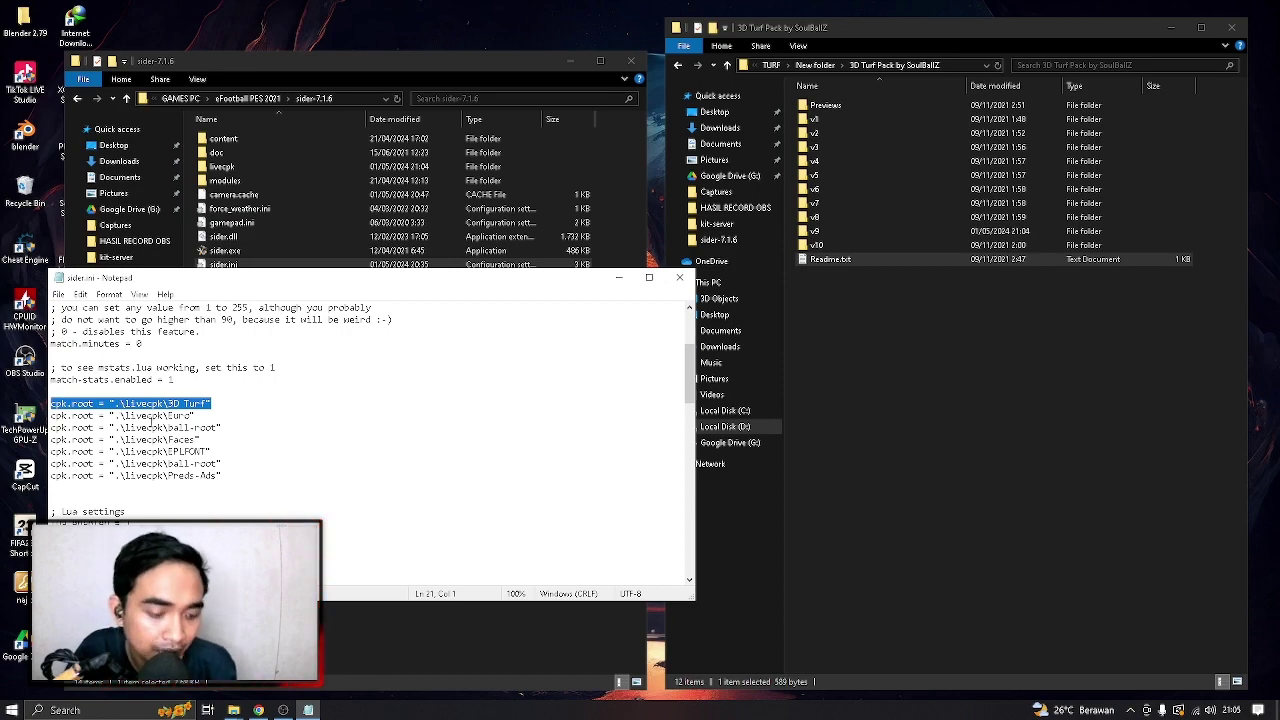
key(ctrl+v)
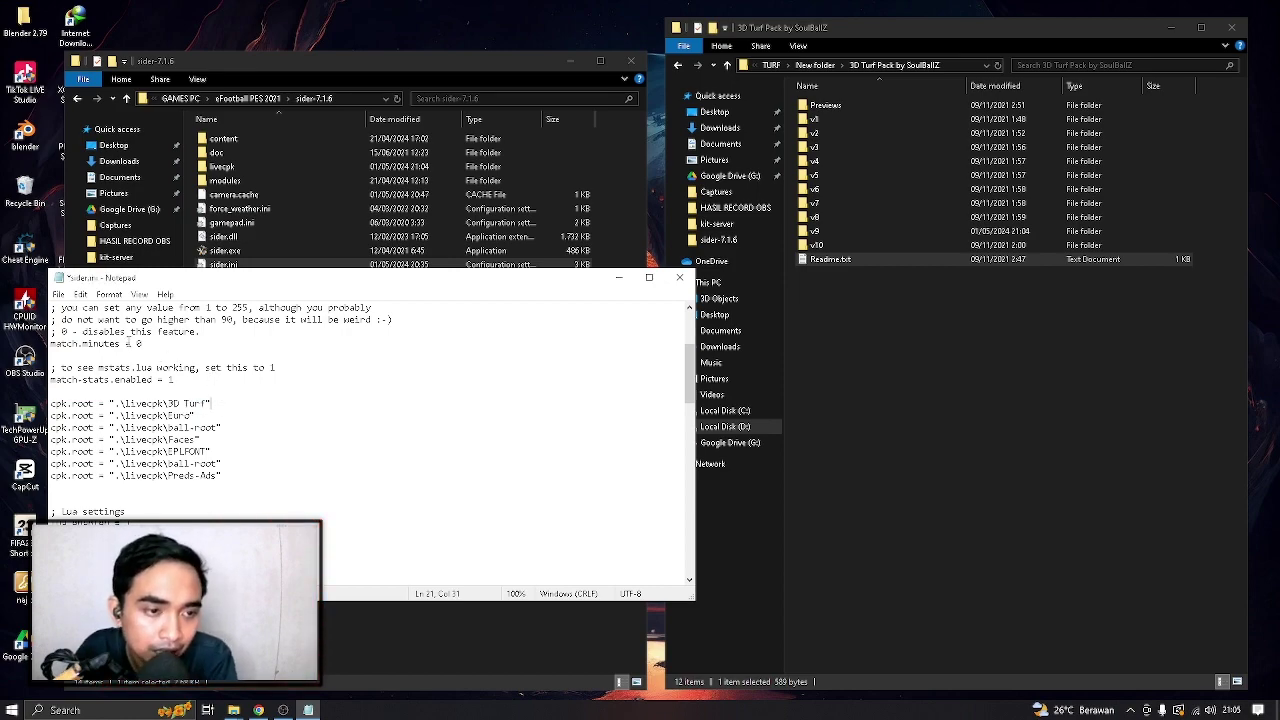
Save and close sider.ini, and close both folder windows
click(58, 294)
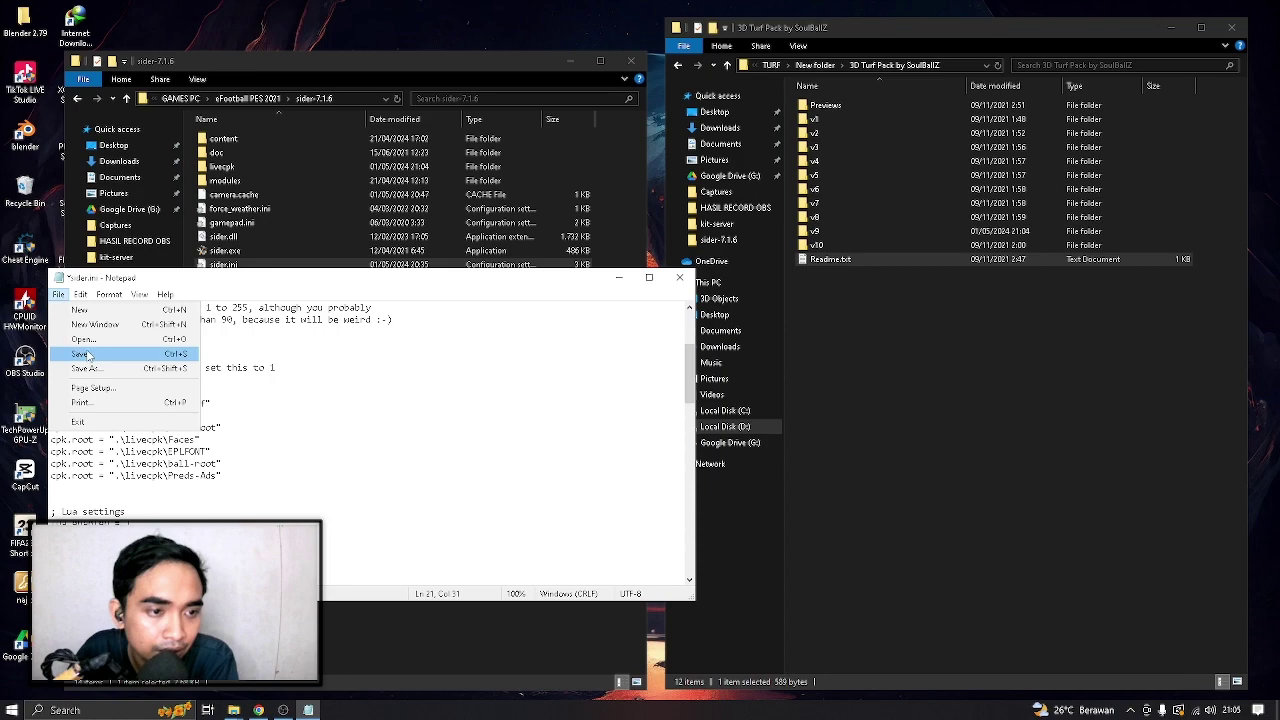
click(84, 354)
click(680, 277)
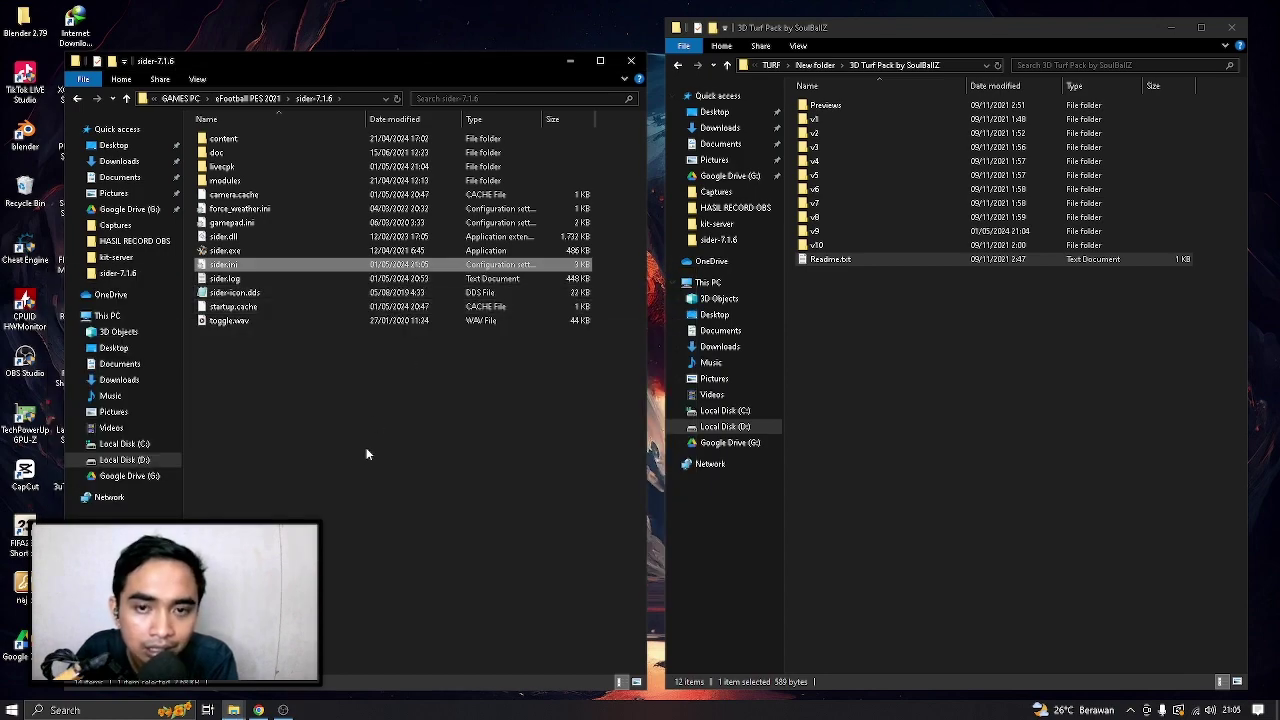
click(631, 61)
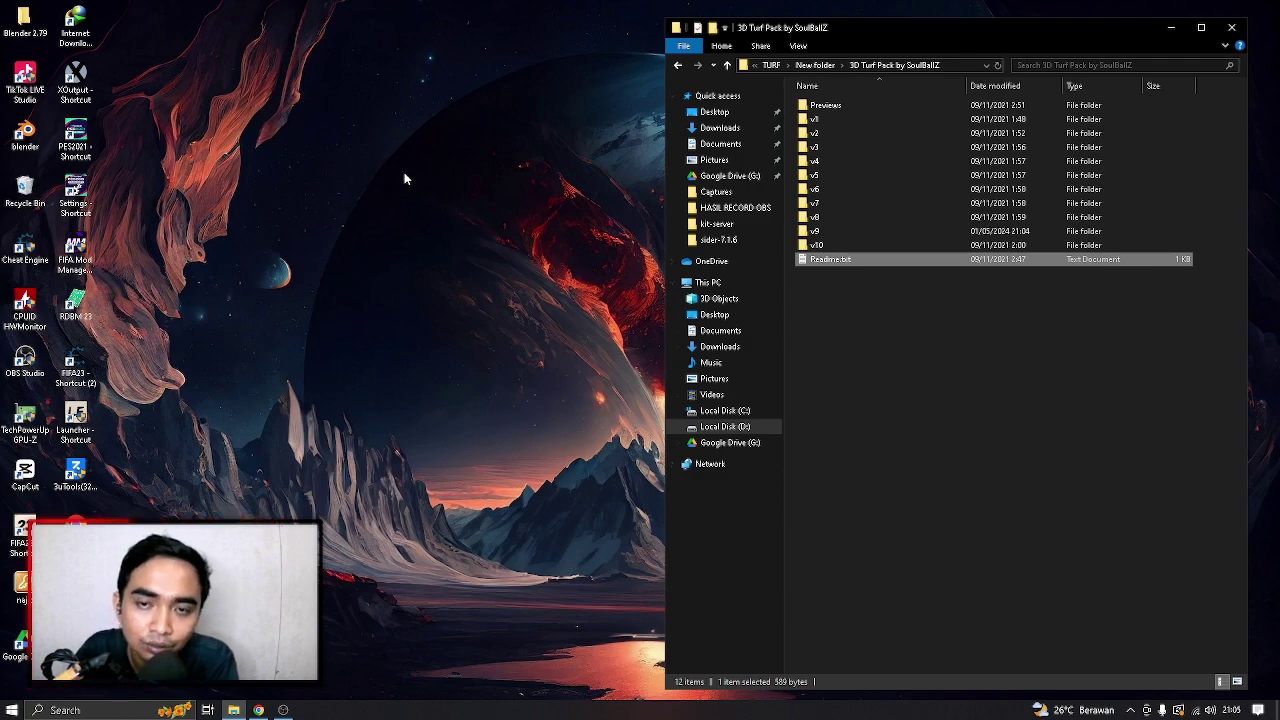
key(alt+F4)
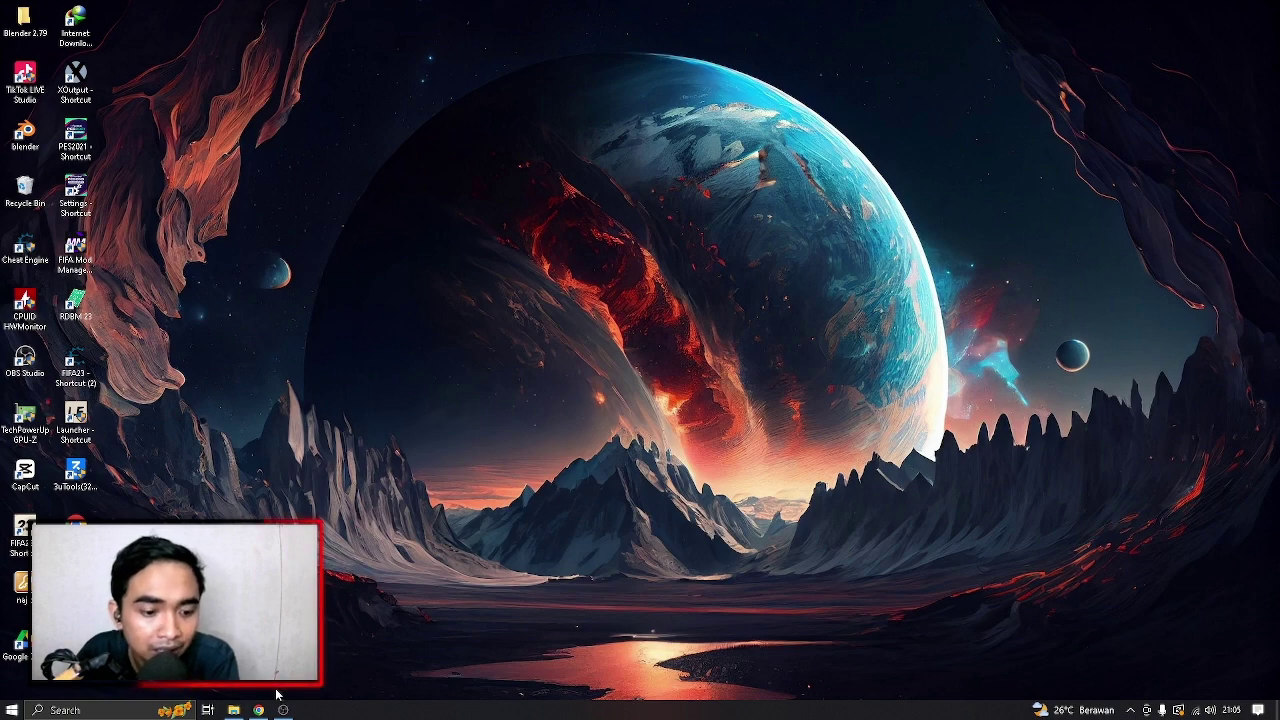
right_click(513, 171)
click(540, 232)
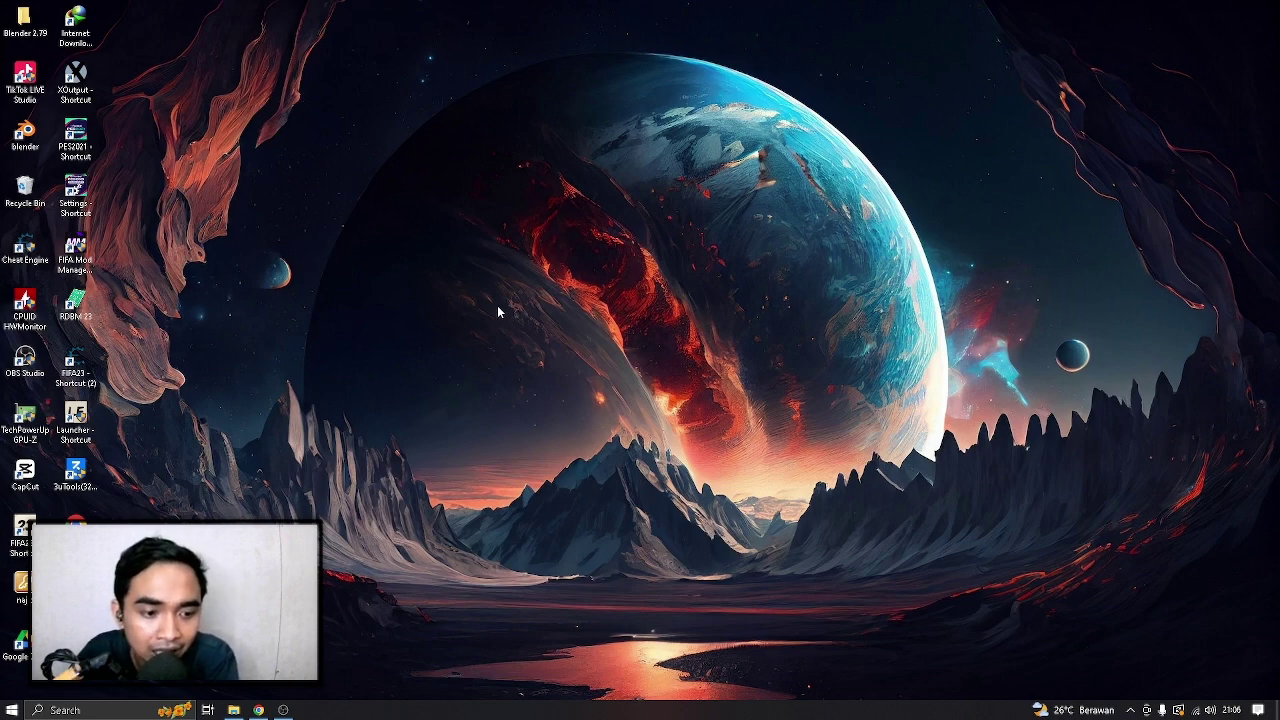
Close the remaining 3D Turf Pack by SoulBallZ folder window
right_click(470, 294)
click(510, 350)
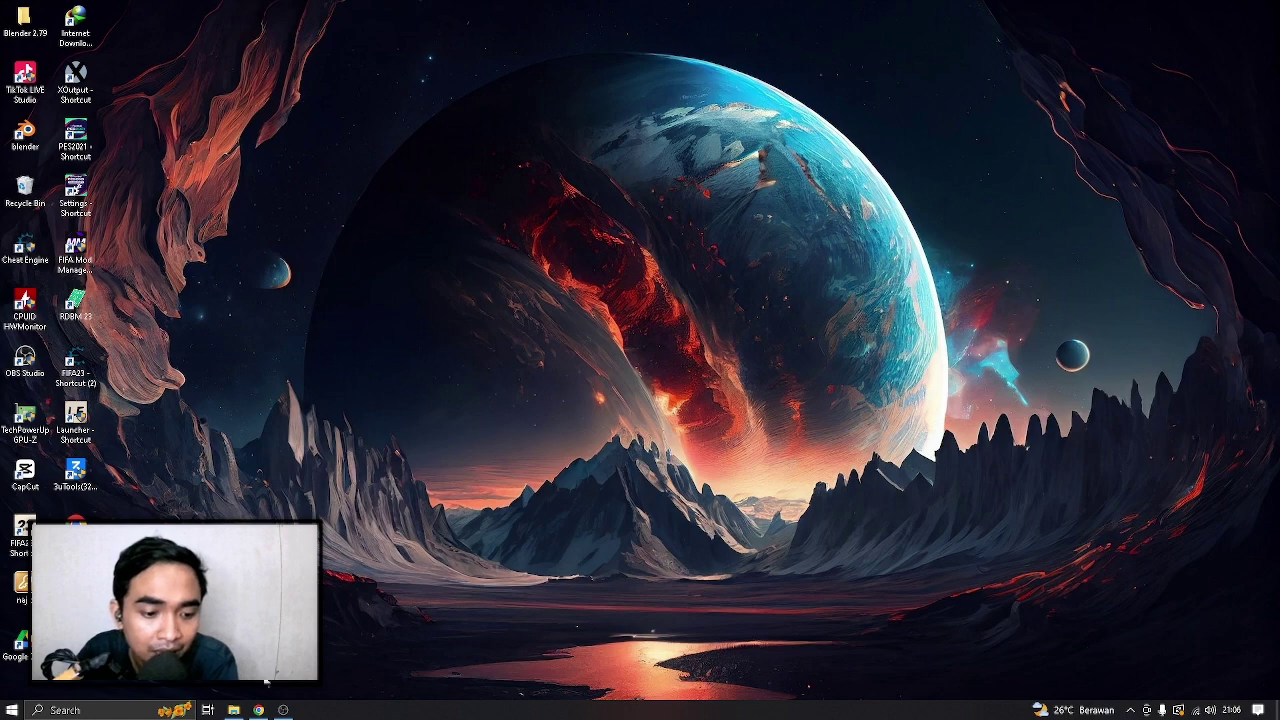
click(234, 710)
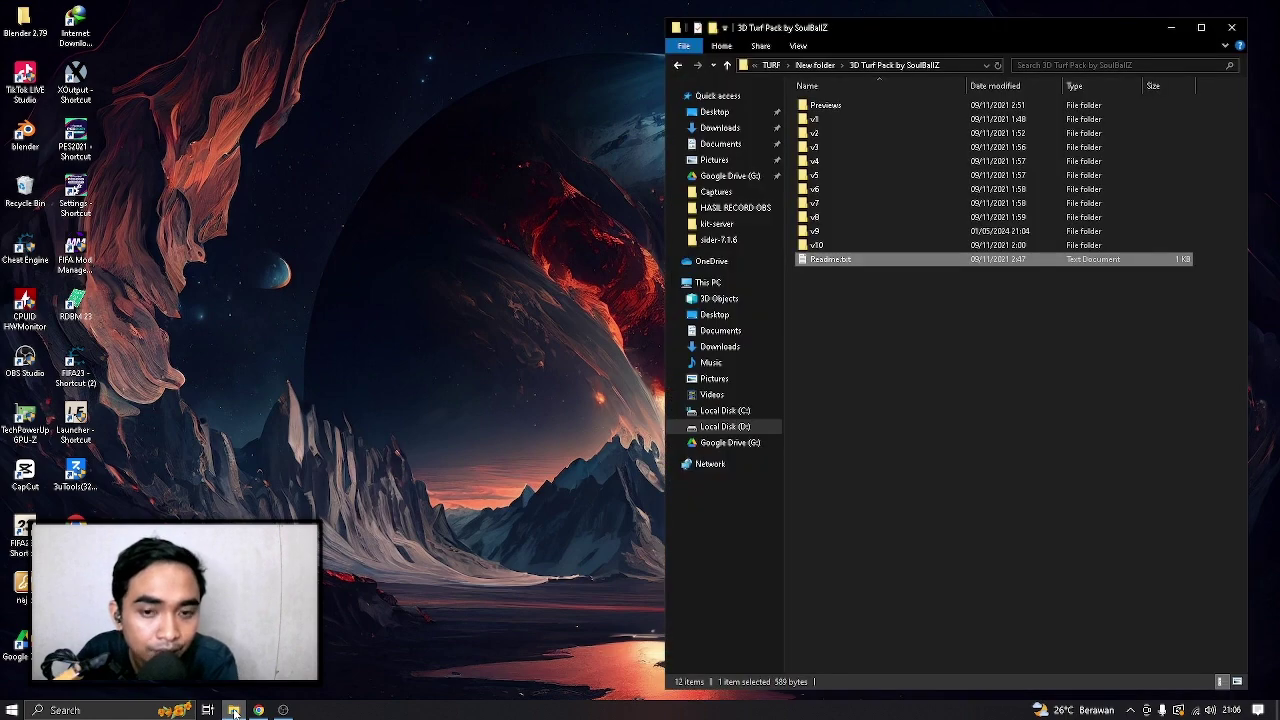
click(1231, 27)
right_click(76, 342)
click(150, 371)
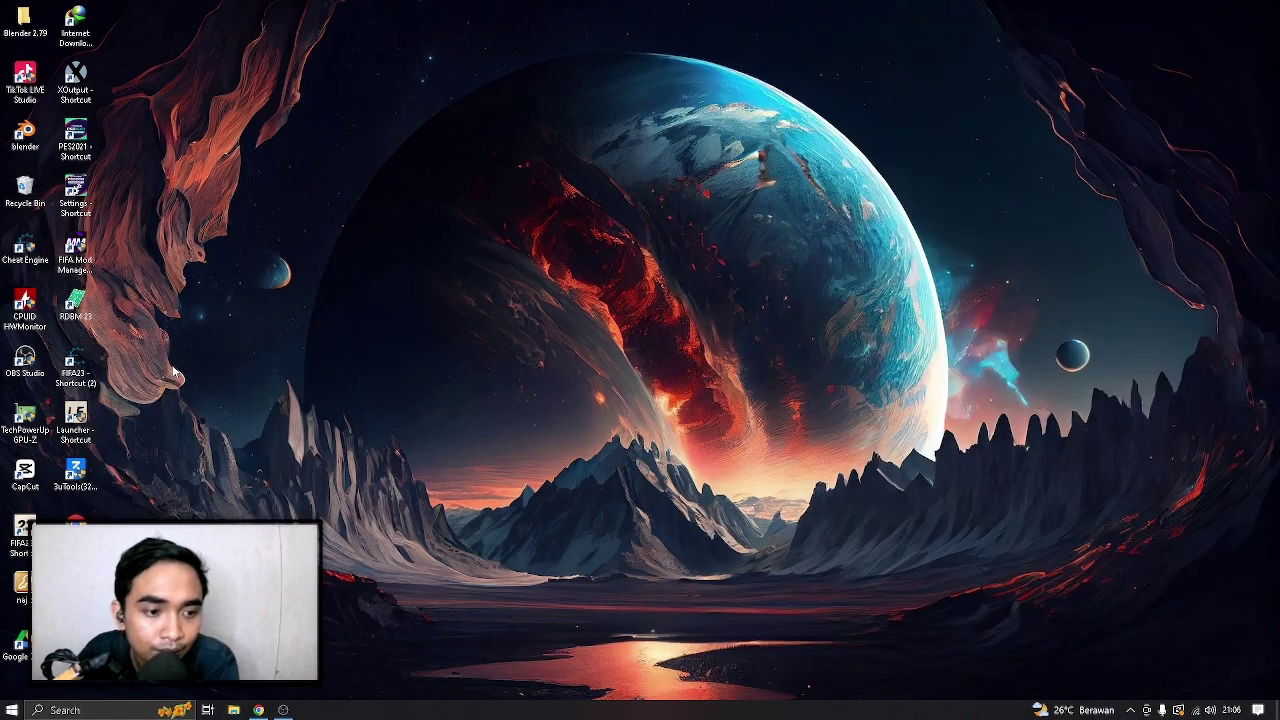
Search the content\stadium-server folder of sider-7.1.6 for grassfin_bsm_alp.ftex and close the folder window
click(1195, 31)
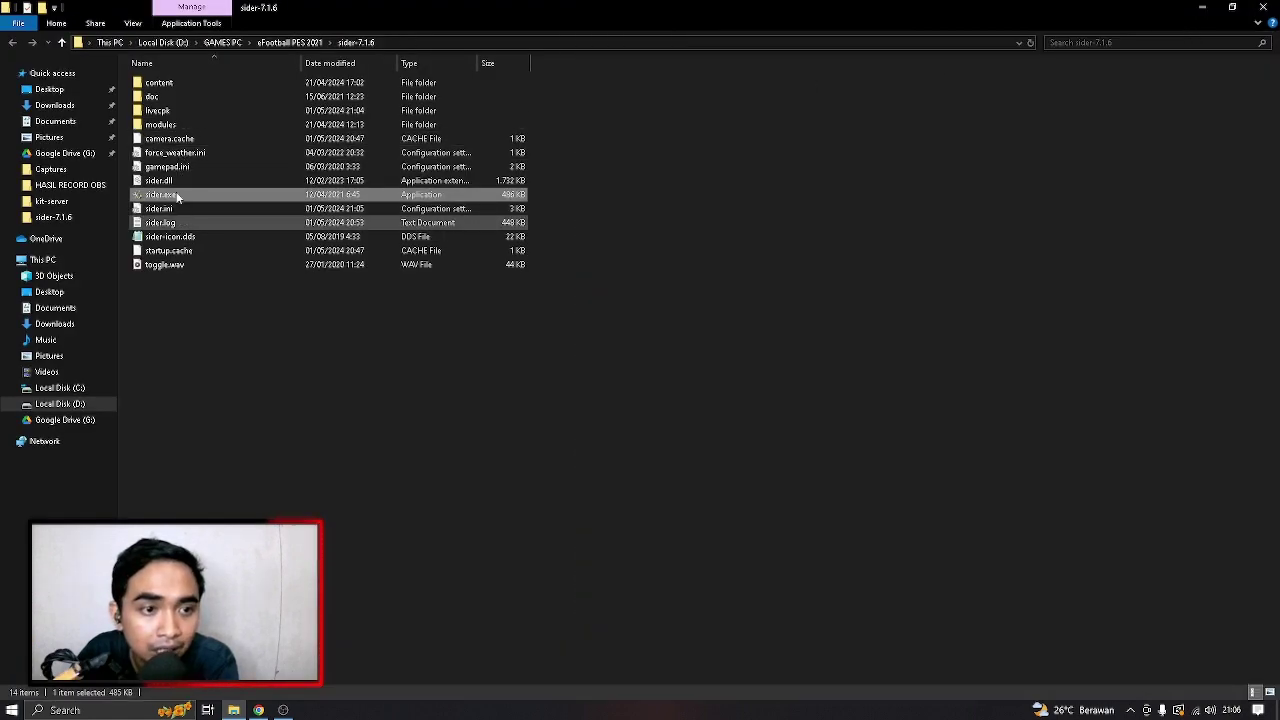
double_click(197, 84)
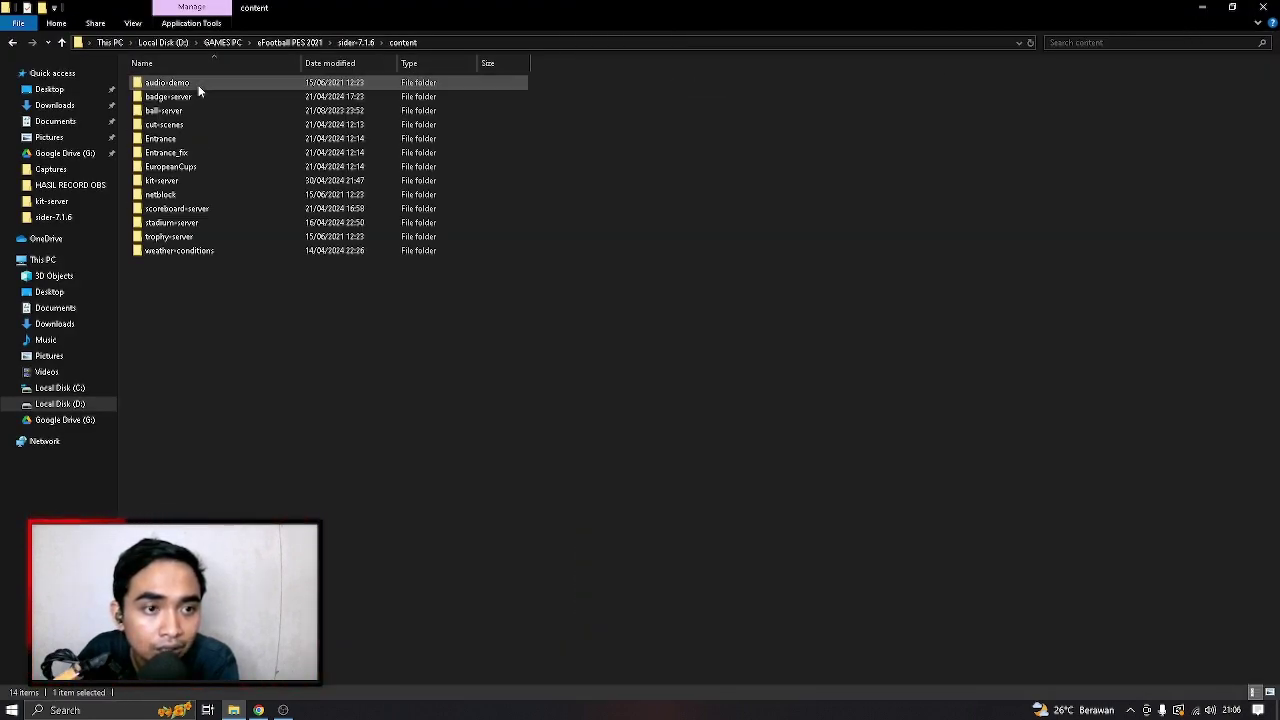
double_click(190, 222)
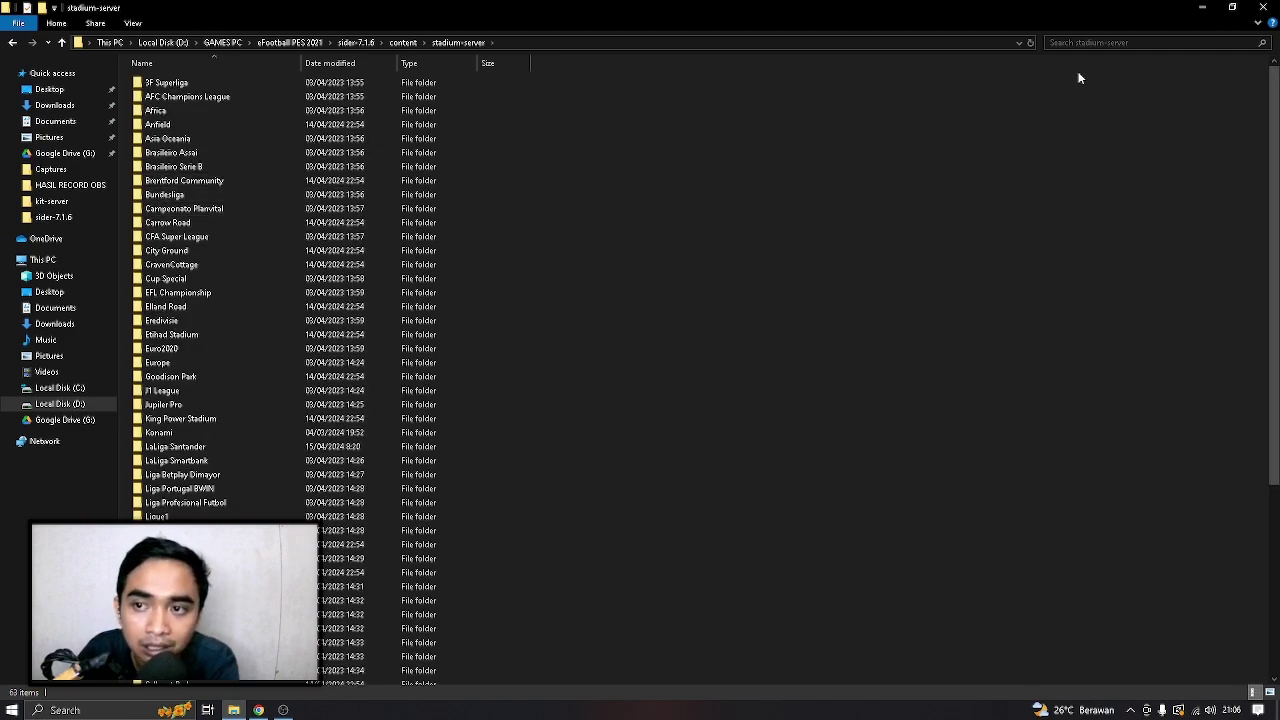
click(1078, 42)
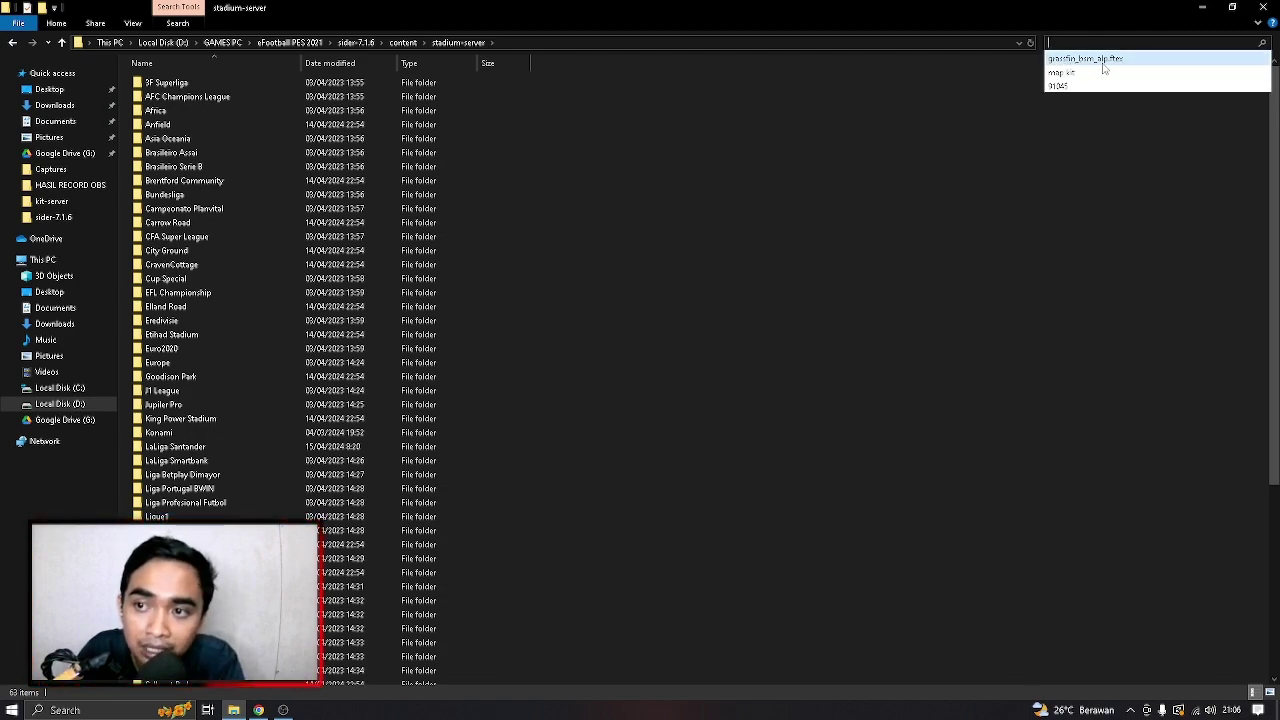
click(1104, 60)
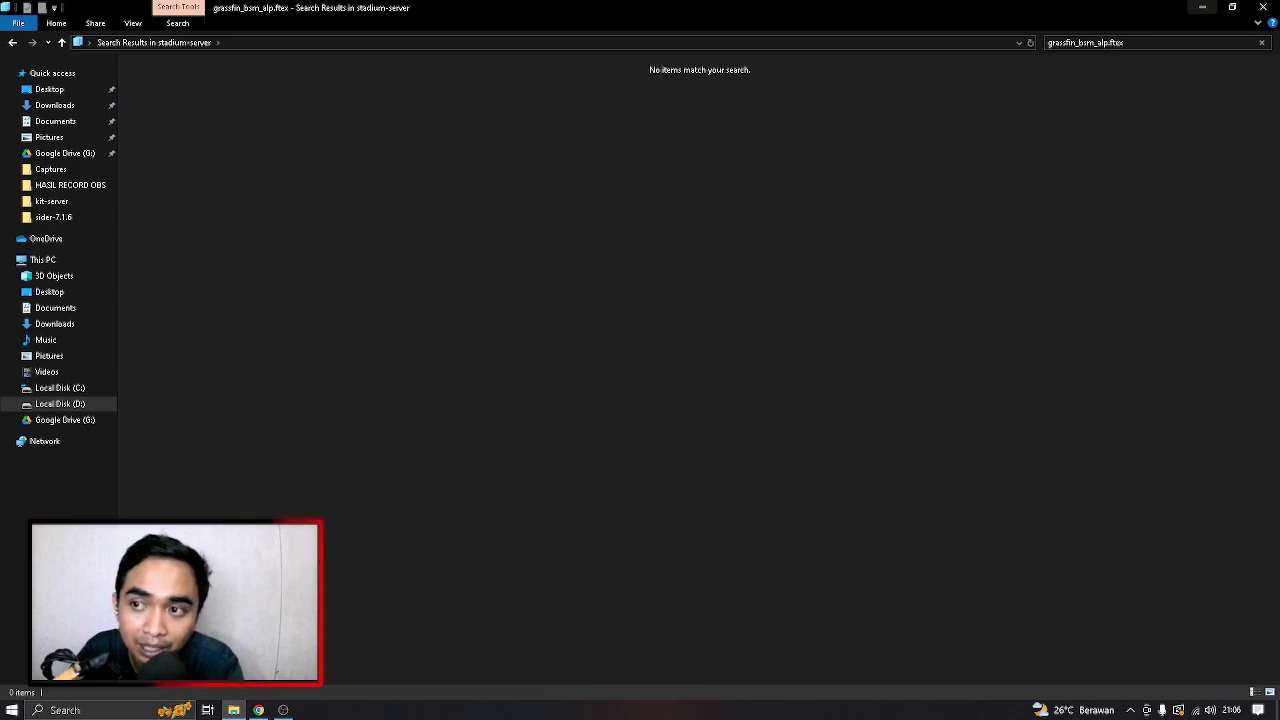
click(1263, 7)
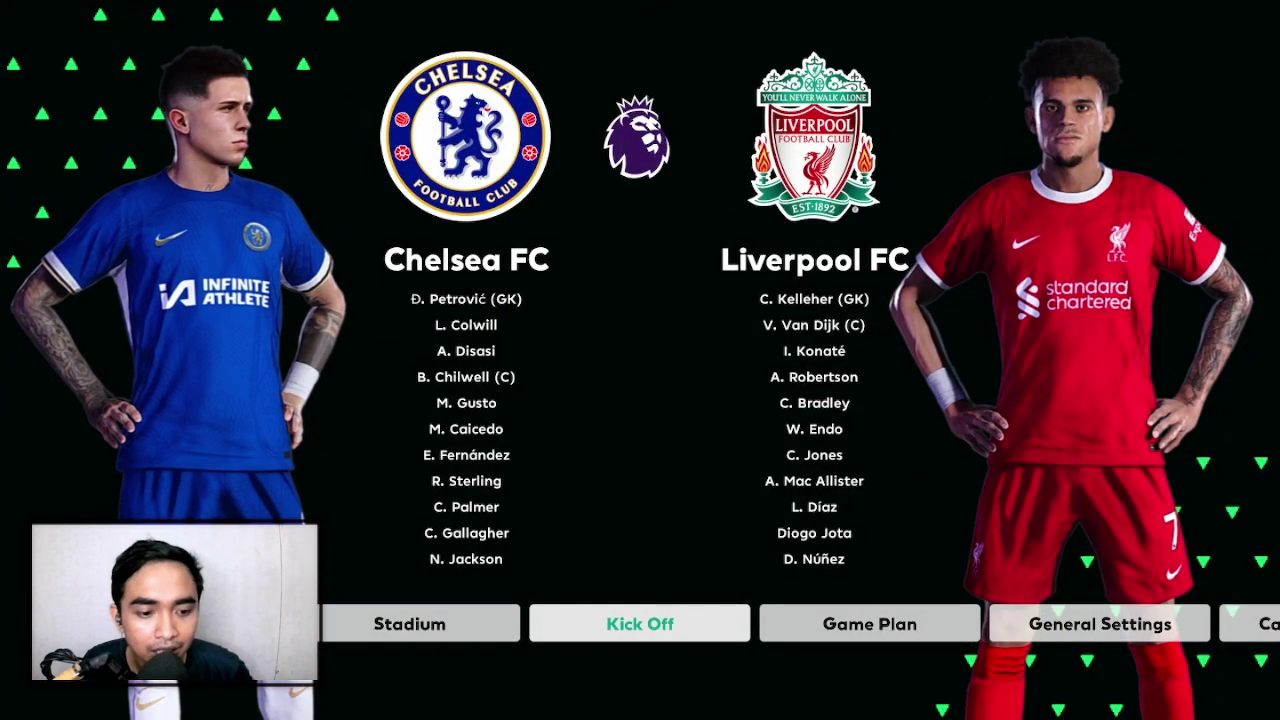
In PES 2021, show Sider's StadiumServer overlay on the Chelsea FC–Liverpool FC match screen and switch the stadium selection mode to manual
key(Home)
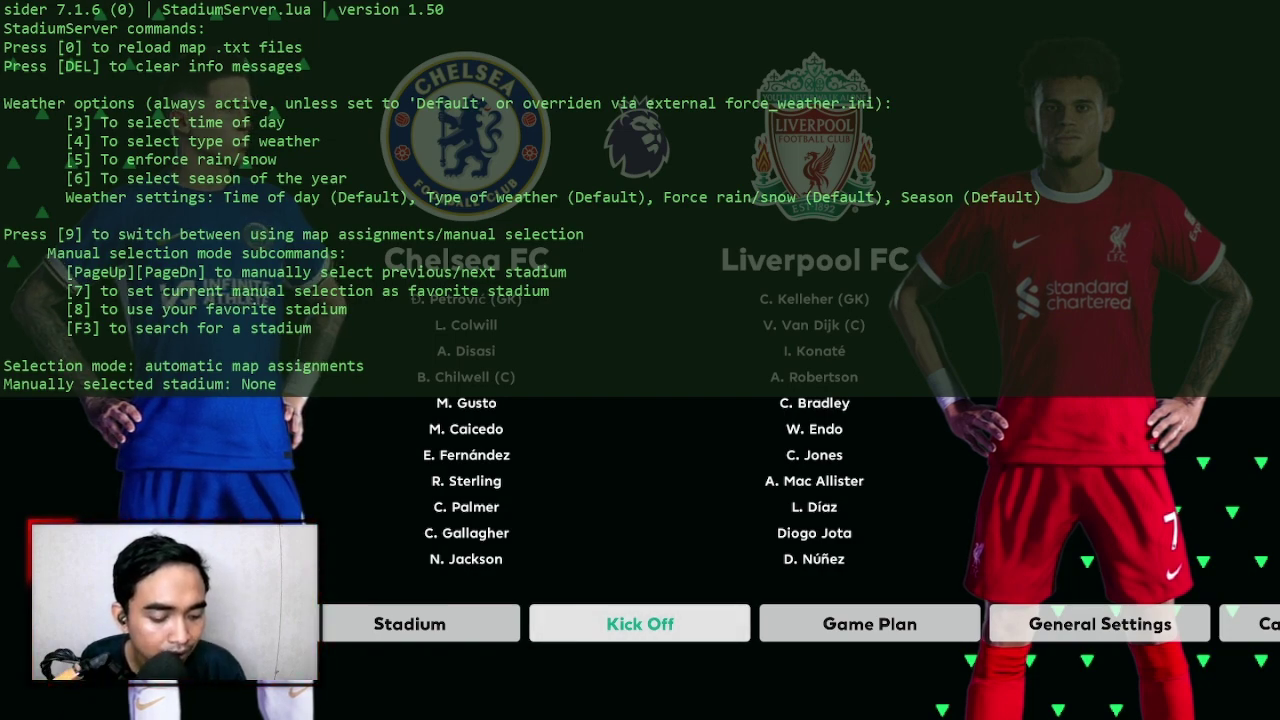
key(9)
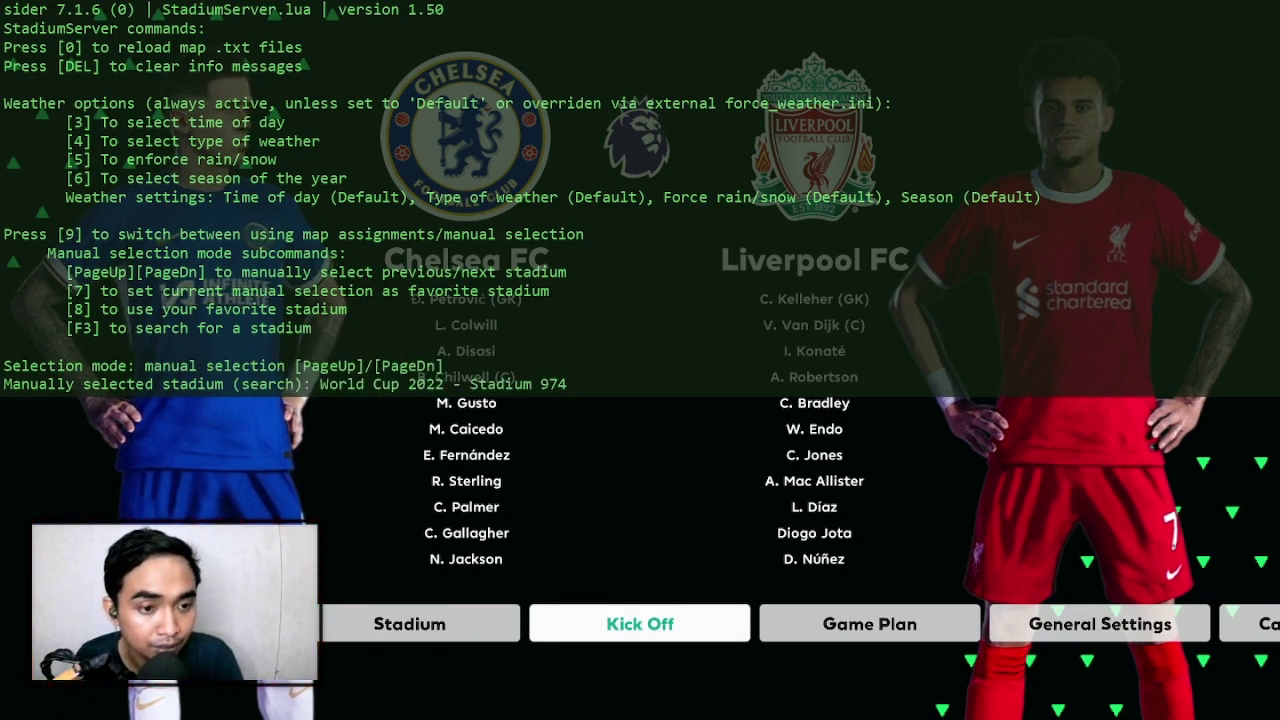
key(9)
key(9)
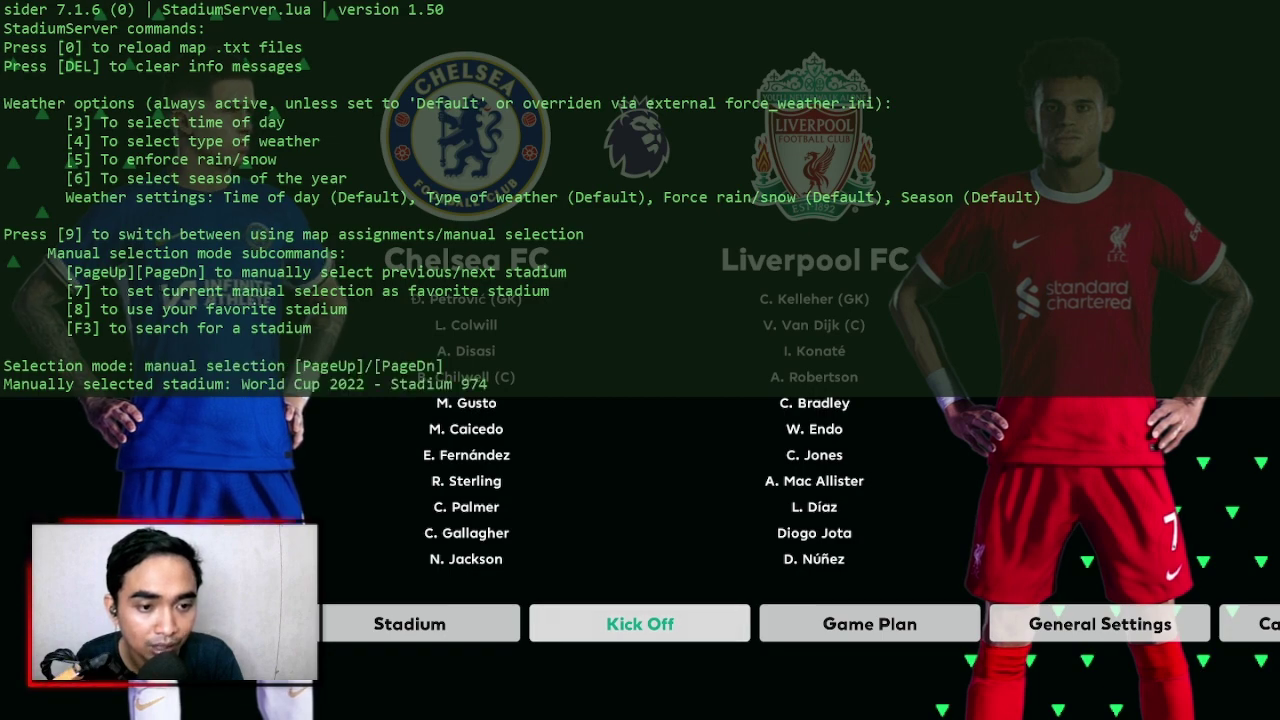
Search the stadiums for "STANFORD BRI", select Stamford Bridge for the match, and hide the overlay
key(F3)
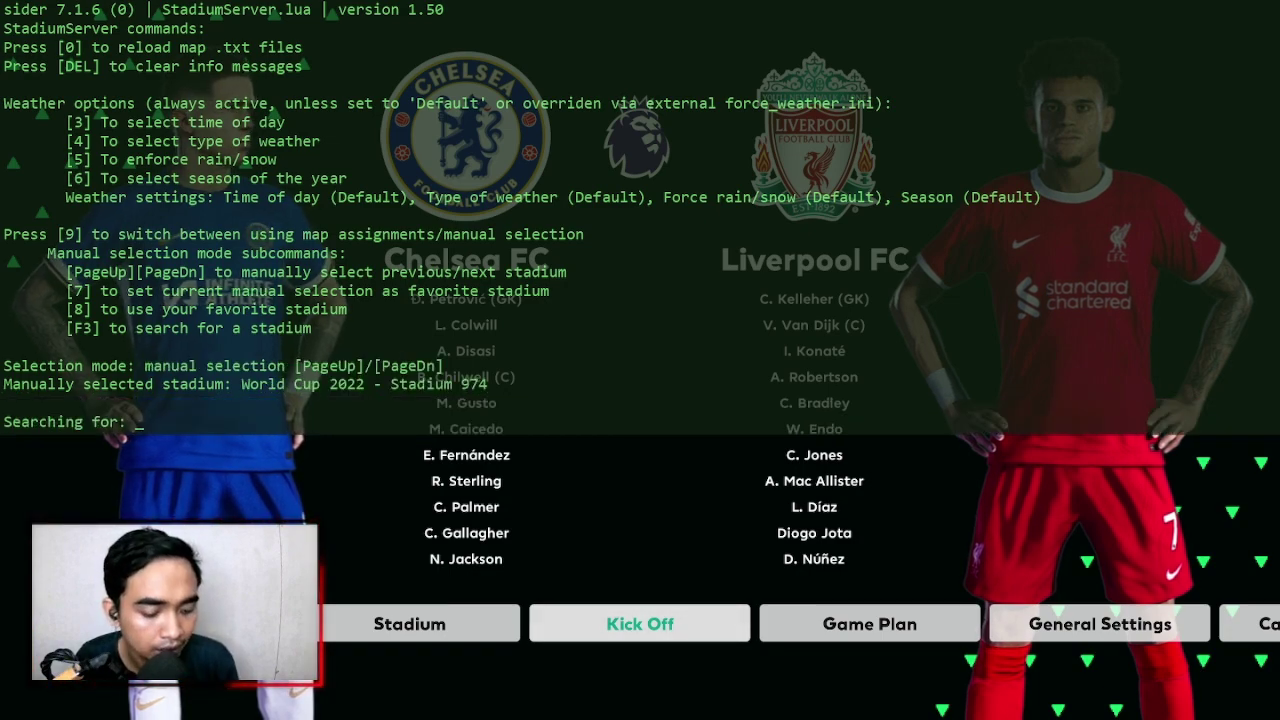
text(STANFORD)
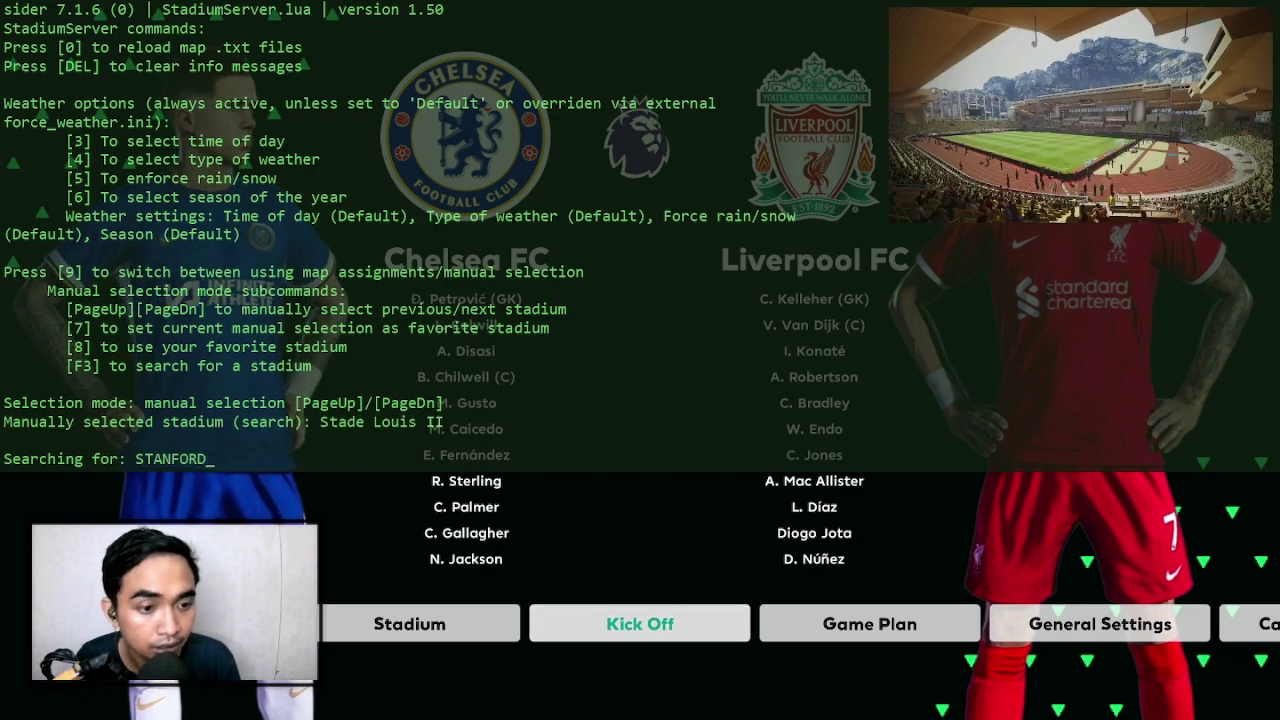
text( BRI)
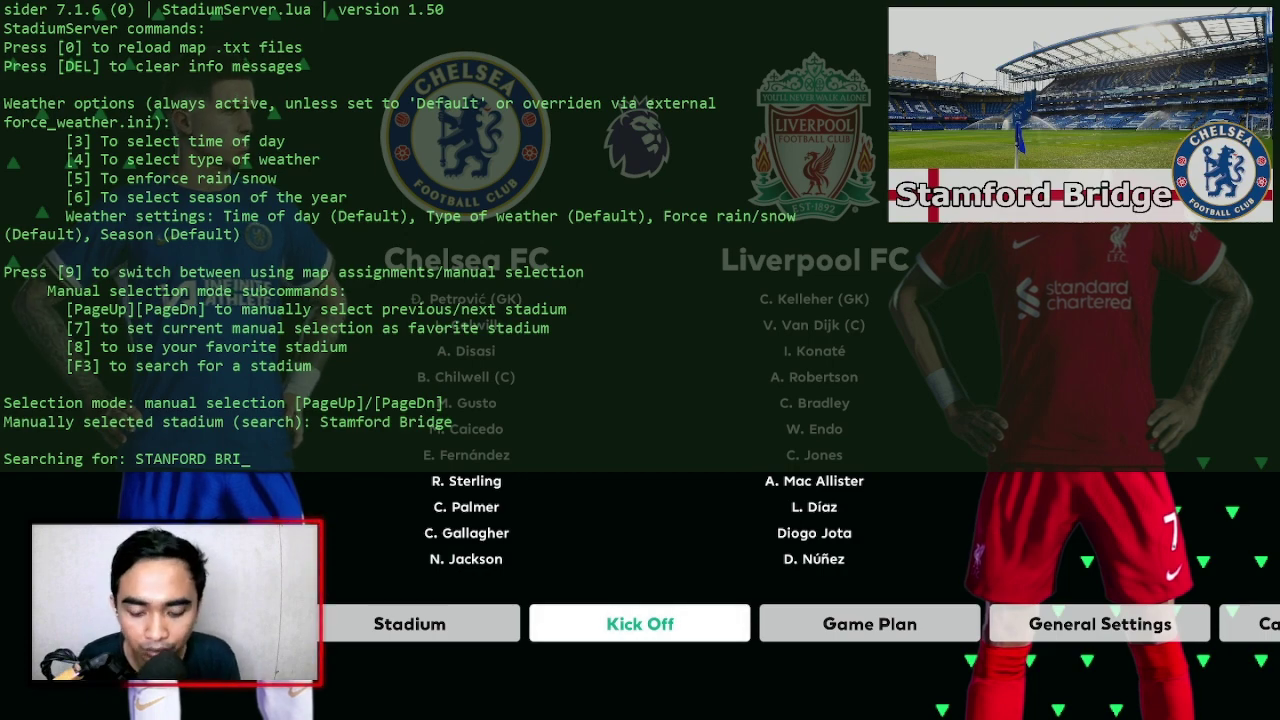
key(Return)
key(ctrl+grave)
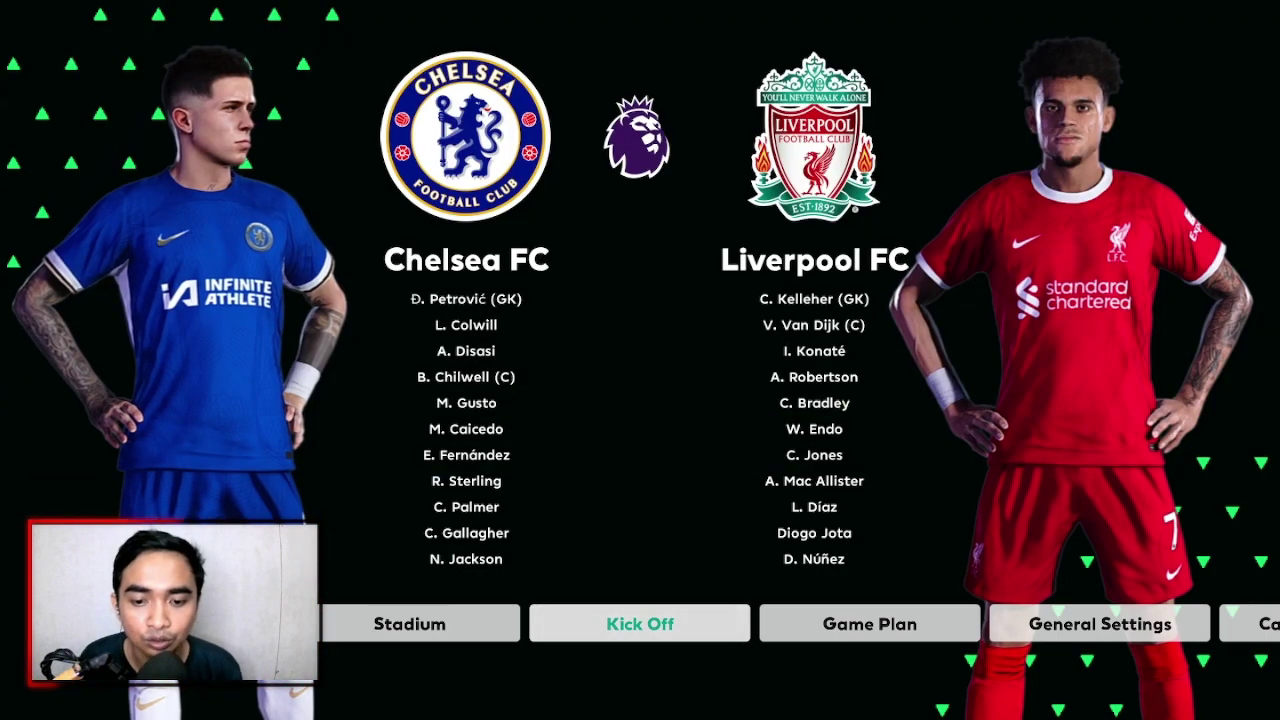